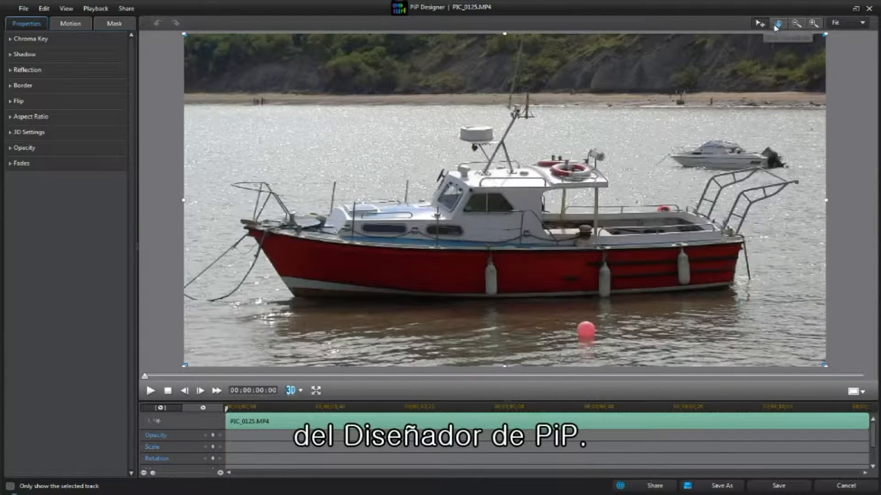
Zoom the preview in and out with the zoom controls.
{"action": "left_click", "coordinate": [863, 22]}
{"action": "left_click", "coordinate": [863, 22]}
{"action": "left_click", "coordinate": [813, 24]}
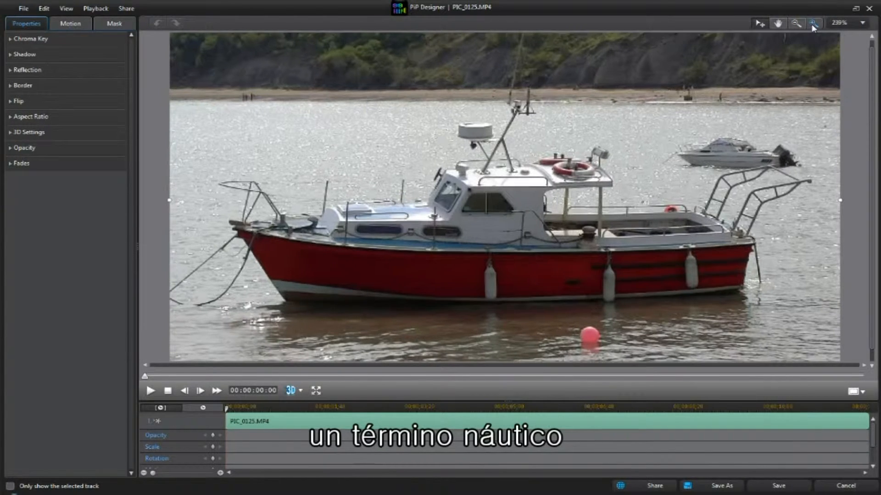
{"action": "left_click", "coordinate": [796, 26]}
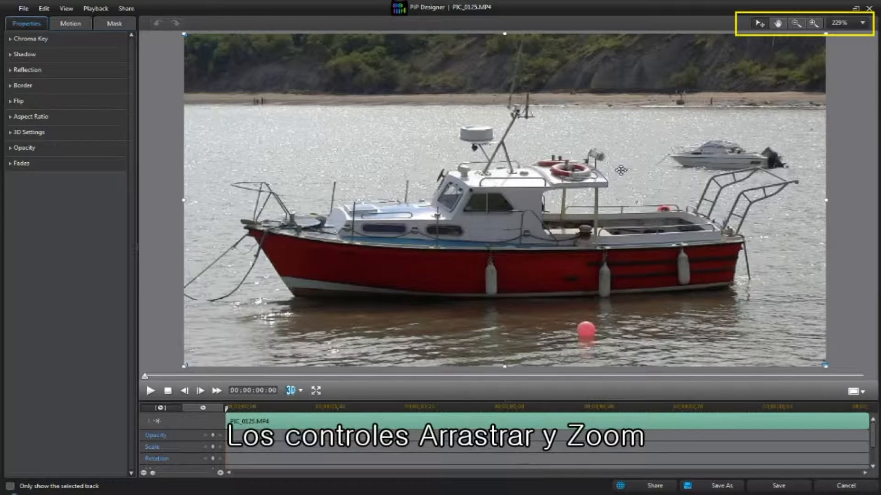
Zoom the preview in and out with the mouse wheel, then set the zoom level back to Fit.
{"action": "scroll", "coordinate": [623, 170], "scroll_direction": "down", "scroll_amount": 3}
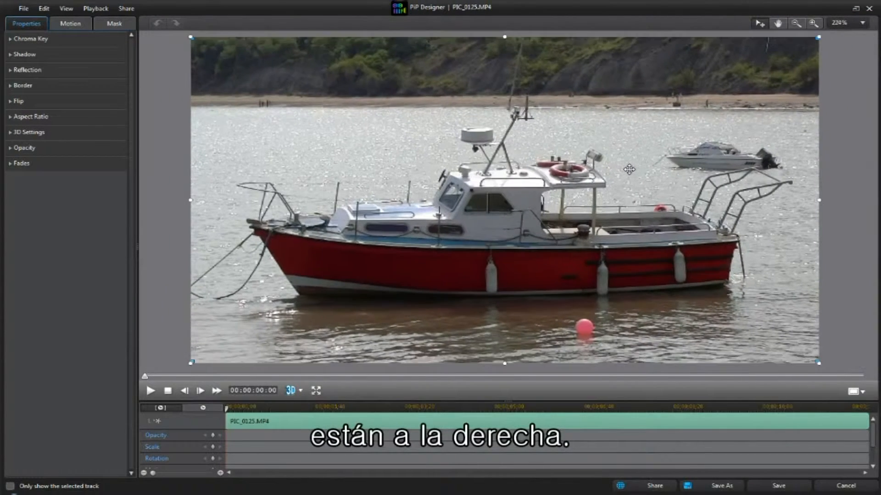
{"action": "scroll", "coordinate": [629, 170], "scroll_direction": "down", "scroll_amount": 5}
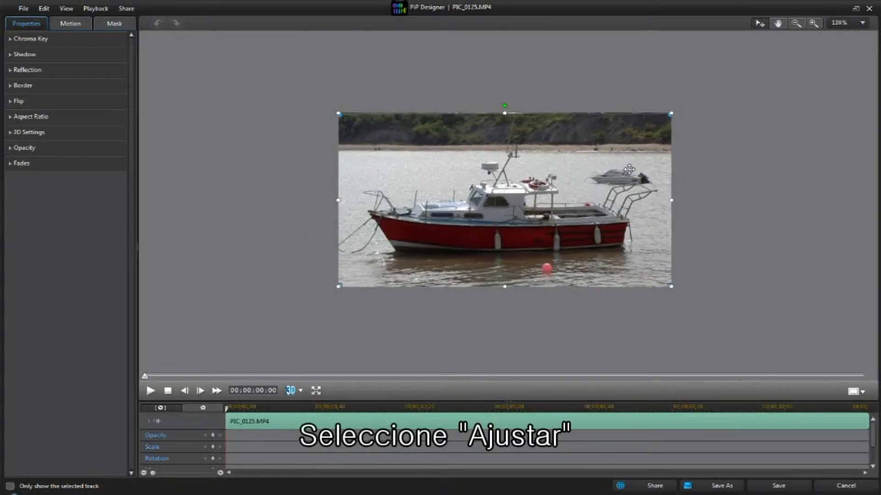
{"action": "scroll", "coordinate": [568, 178], "scroll_direction": "up", "scroll_amount": 5}
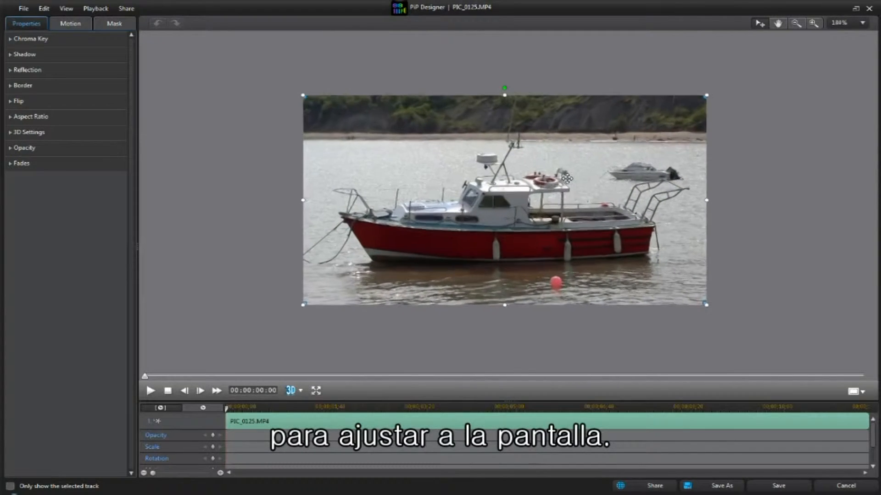
{"action": "scroll", "coordinate": [568, 178], "scroll_direction": "up", "scroll_amount": 5}
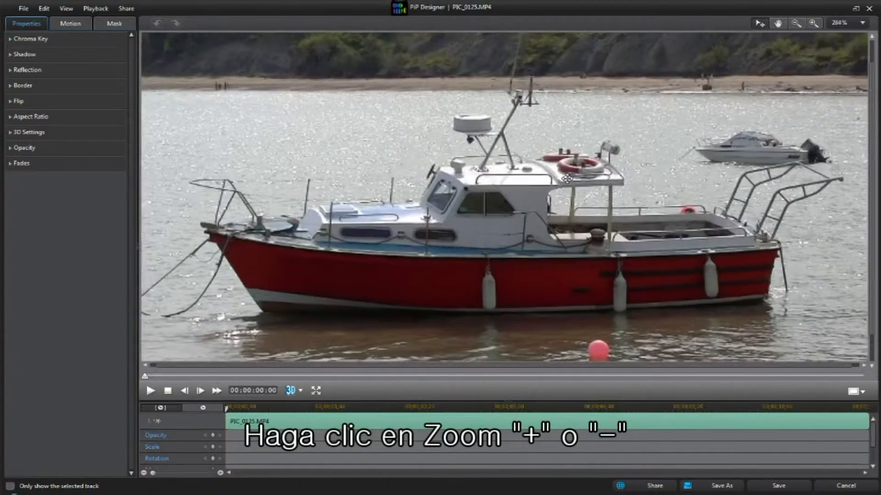
{"action": "scroll", "coordinate": [568, 178], "scroll_direction": "up", "scroll_amount": 4}
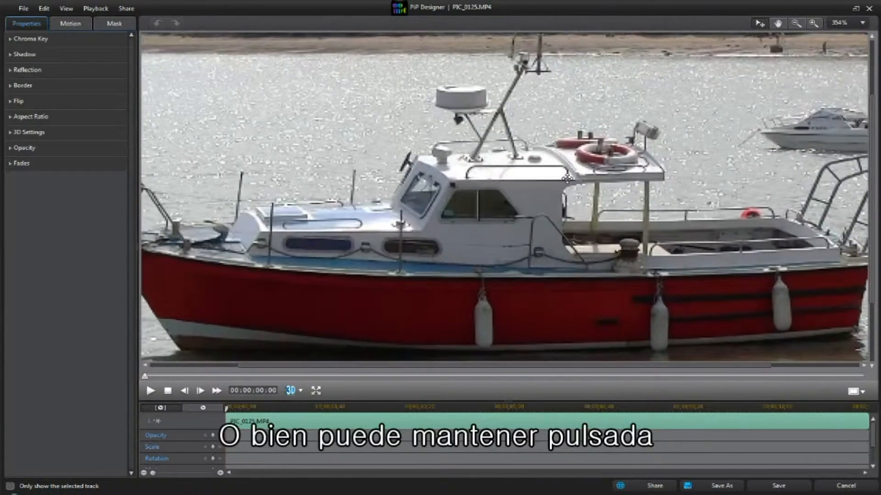
{"action": "scroll", "coordinate": [567, 178], "scroll_direction": "up", "scroll_amount": 2}
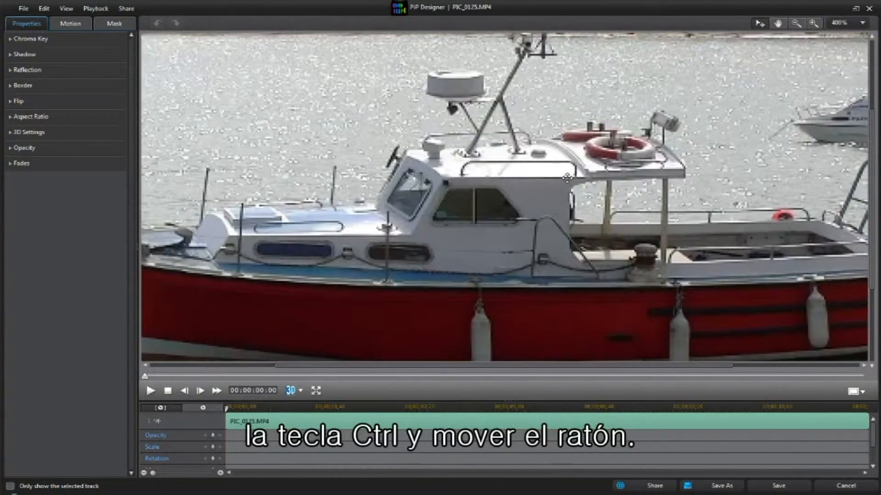
{"action": "left_click", "coordinate": [862, 23]}
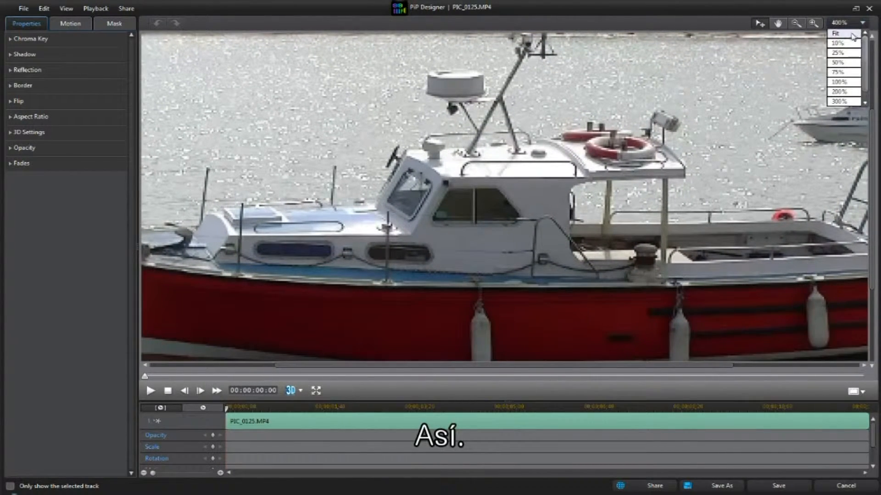
{"action": "left_click", "coordinate": [836, 34]}
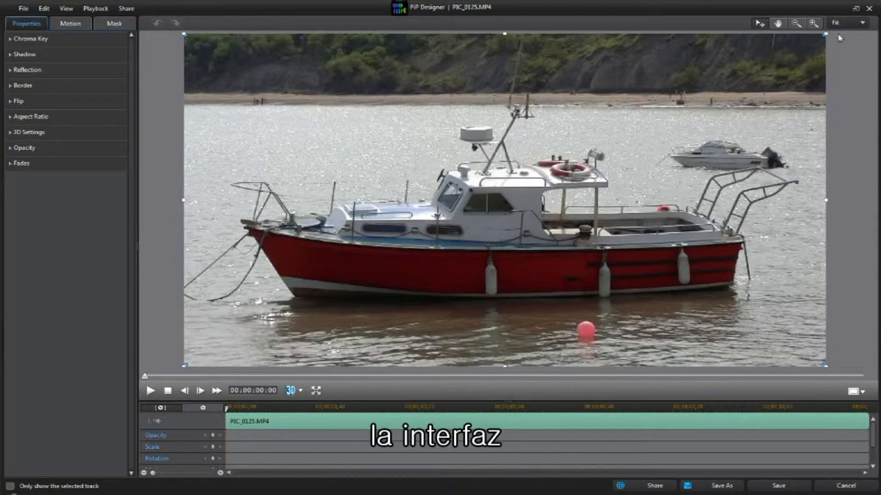
Restore the PiP Designer window to its smaller size and scroll through the keyframe tracks.
{"action": "left_click", "coordinate": [856, 9]}
{"action": "scroll", "coordinate": [627, 375], "scroll_direction": "down", "scroll_amount": 2}
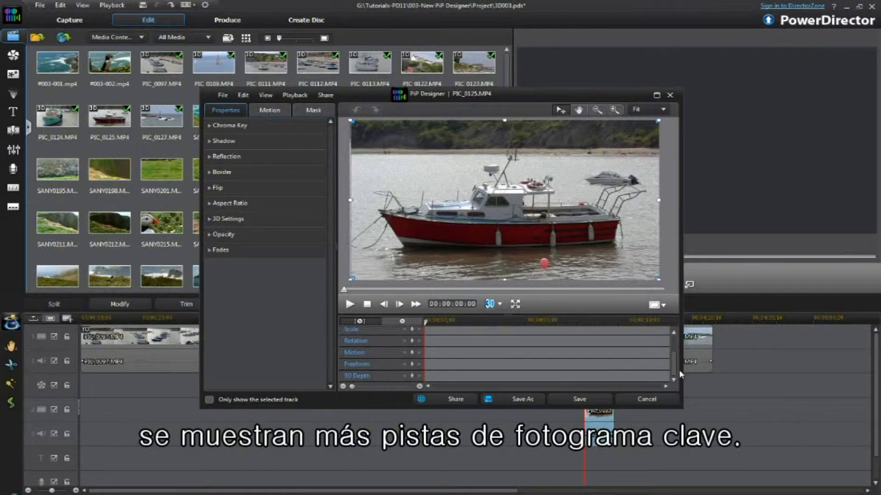
{"action": "scroll", "coordinate": [680, 374], "scroll_direction": "up", "scroll_amount": 2}
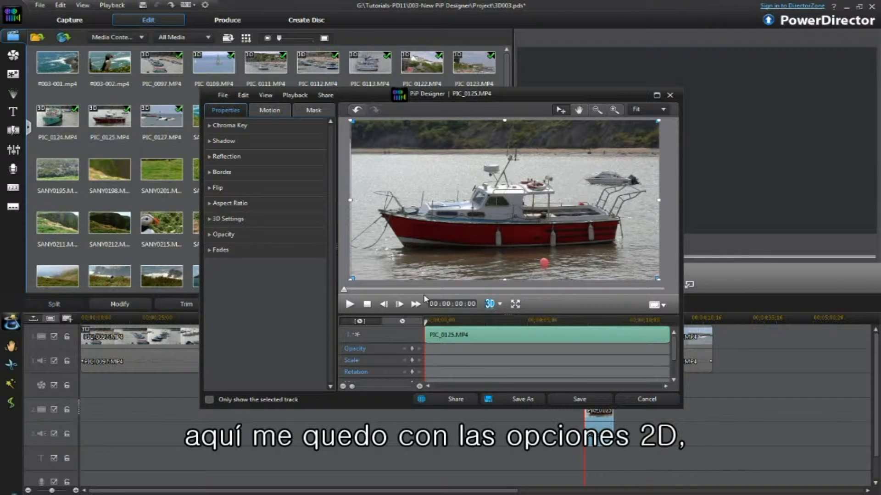
Review the 3D preview mode options, keeping Standard 2D Preview.
{"action": "left_click", "coordinate": [501, 305]}
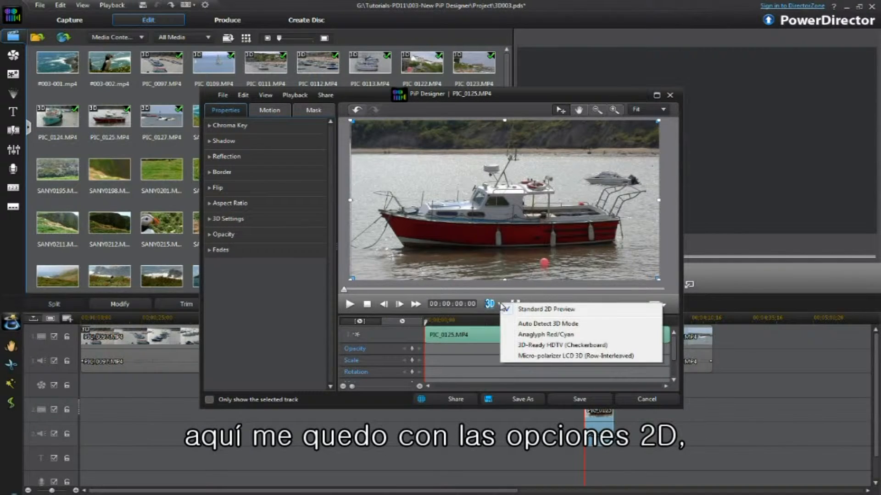
{"action": "left_click", "coordinate": [551, 300]}
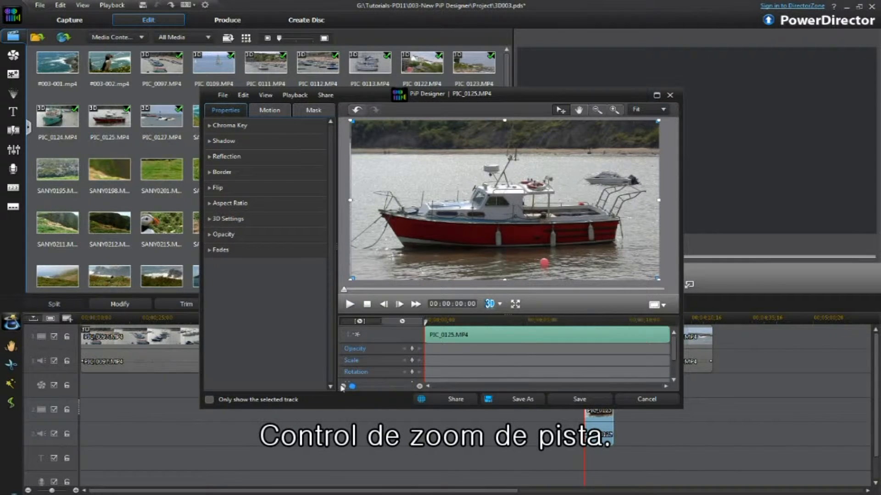
Expand and collapse the Chroma Key, Shadow, Reflection and Border property sections.
{"action": "left_click", "coordinate": [215, 127]}
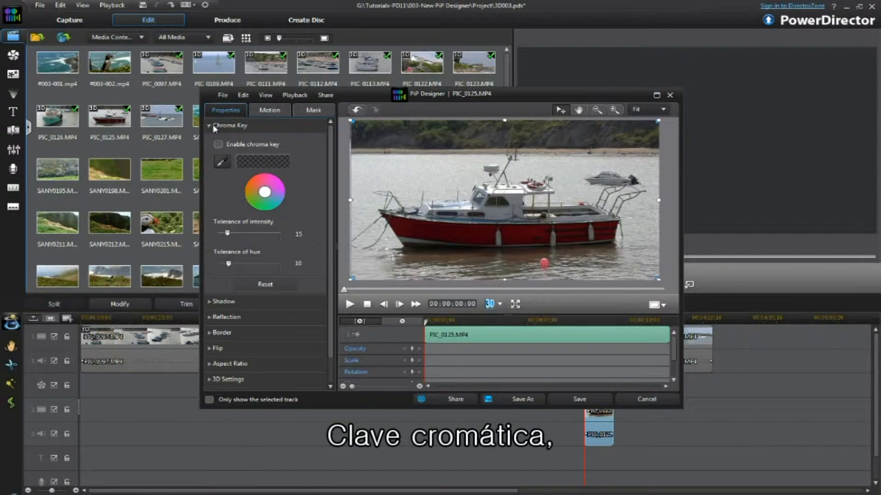
{"action": "left_click", "coordinate": [214, 128]}
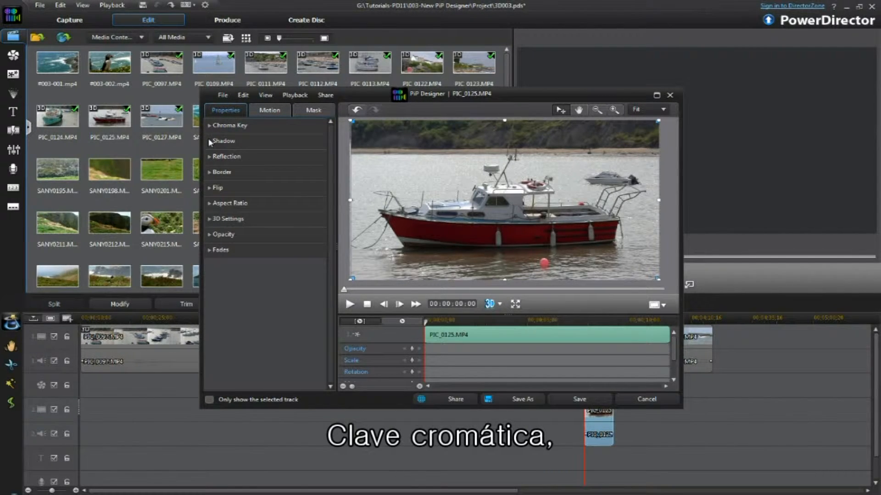
{"action": "left_click", "coordinate": [208, 140]}
{"action": "left_click", "coordinate": [210, 141]}
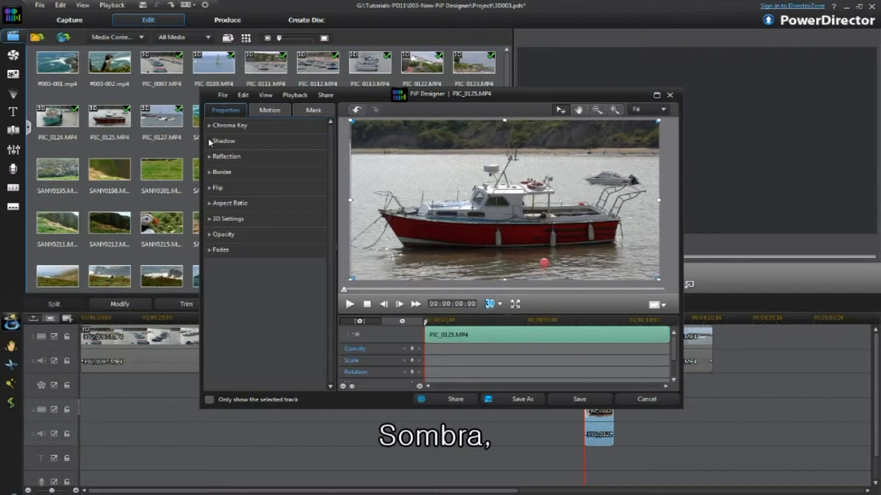
{"action": "left_click", "coordinate": [209, 158]}
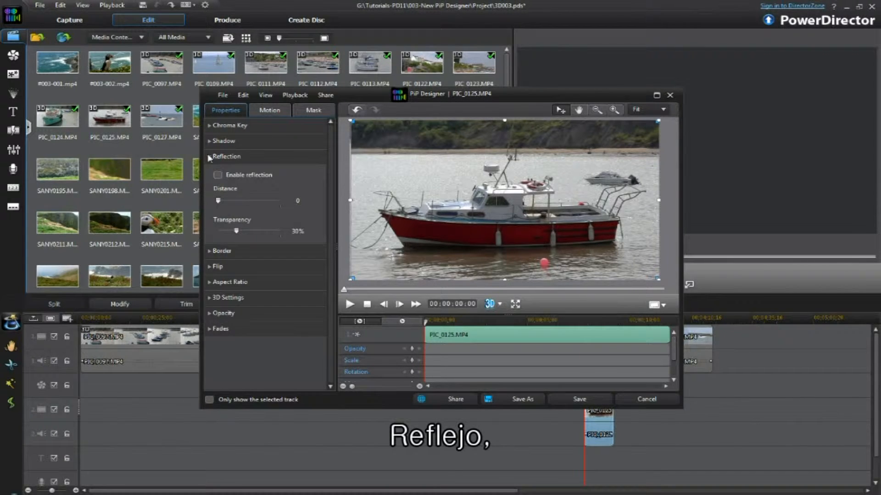
{"action": "left_click", "coordinate": [210, 157]}
{"action": "left_click", "coordinate": [209, 173]}
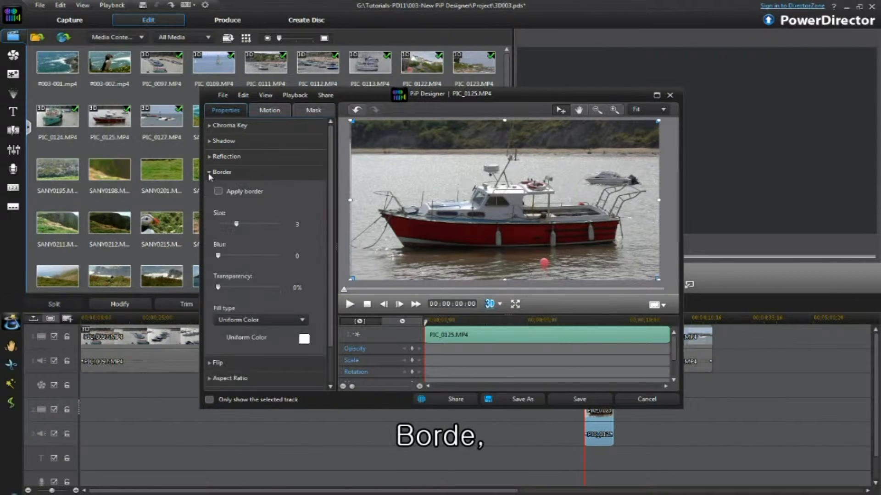
{"action": "left_click", "coordinate": [209, 173]}
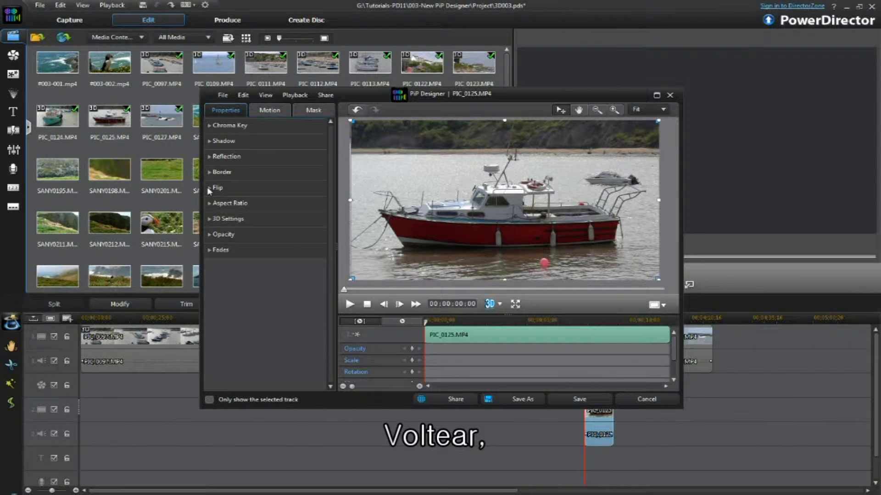
Expand and collapse the Flip, Aspect Ratio, 3D Settings, Opacity and Fades property sections.
{"action": "left_click", "coordinate": [210, 189]}
{"action": "left_click", "coordinate": [209, 190]}
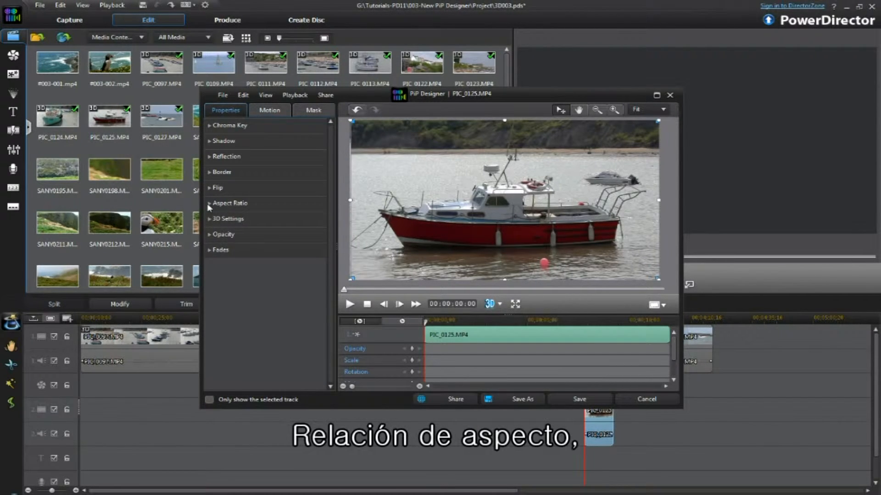
{"action": "left_click", "coordinate": [209, 205]}
{"action": "left_click", "coordinate": [210, 205]}
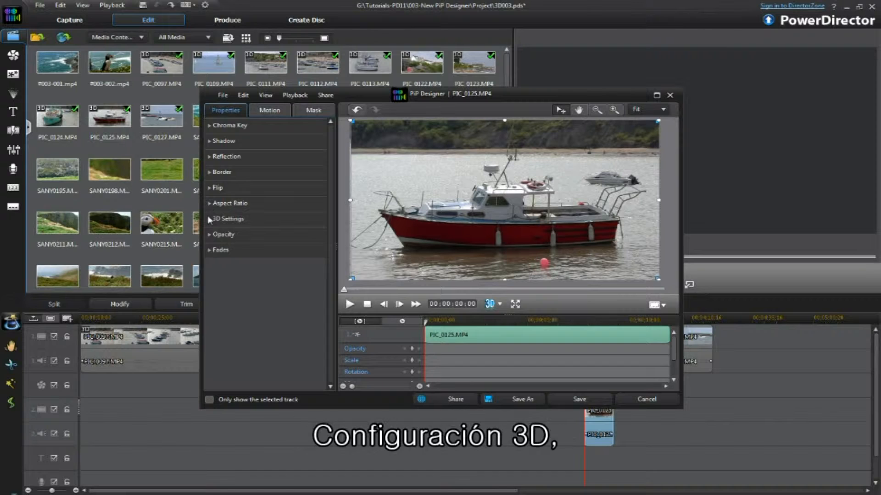
{"action": "left_click", "coordinate": [210, 220]}
{"action": "left_click", "coordinate": [209, 220]}
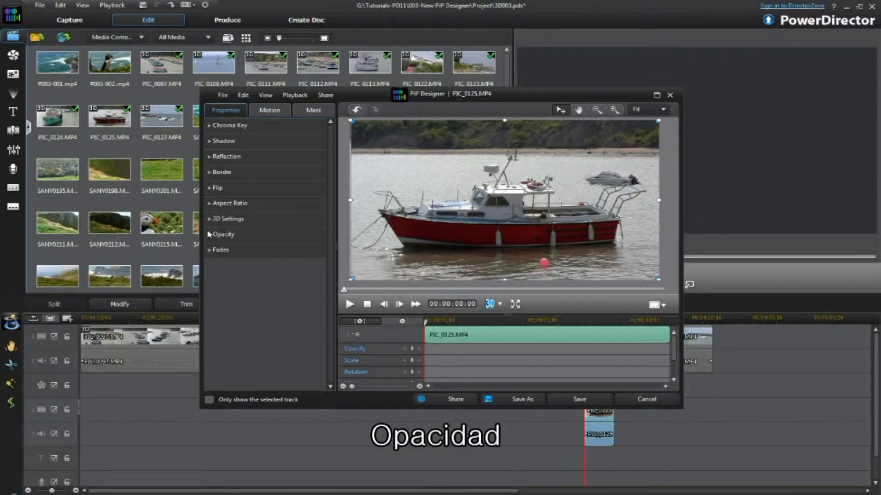
{"action": "left_click", "coordinate": [210, 235]}
{"action": "left_click", "coordinate": [209, 236]}
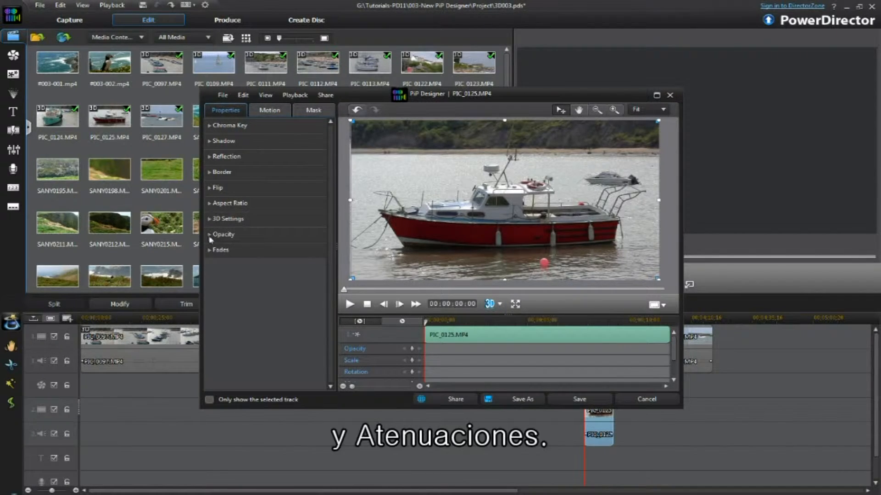
{"action": "left_click", "coordinate": [210, 250]}
{"action": "left_click", "coordinate": [210, 250]}
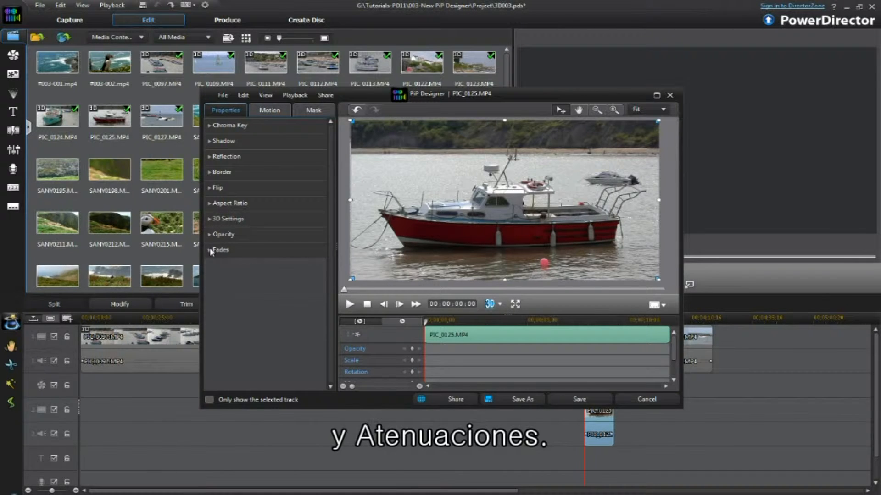
Open the Motion tab and expand and collapse its Path and Rotation Settings sections.
{"action": "left_click", "coordinate": [273, 111]}
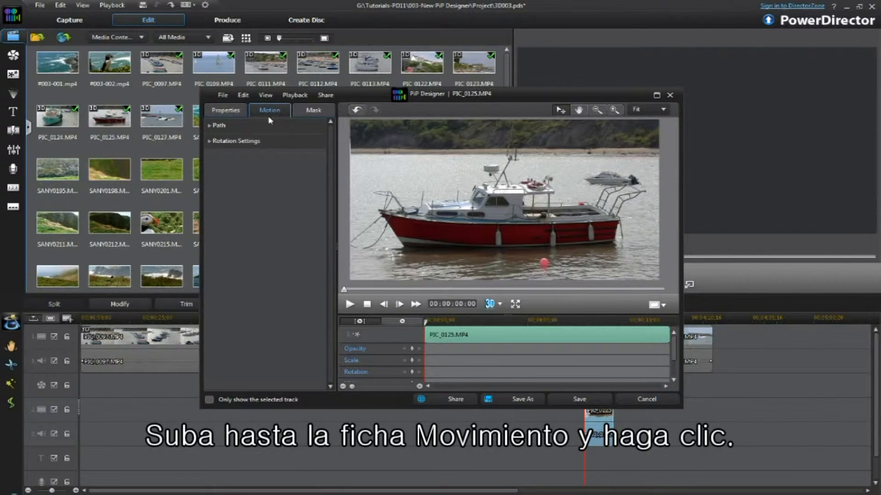
{"action": "left_click", "coordinate": [213, 129]}
{"action": "left_click", "coordinate": [214, 129]}
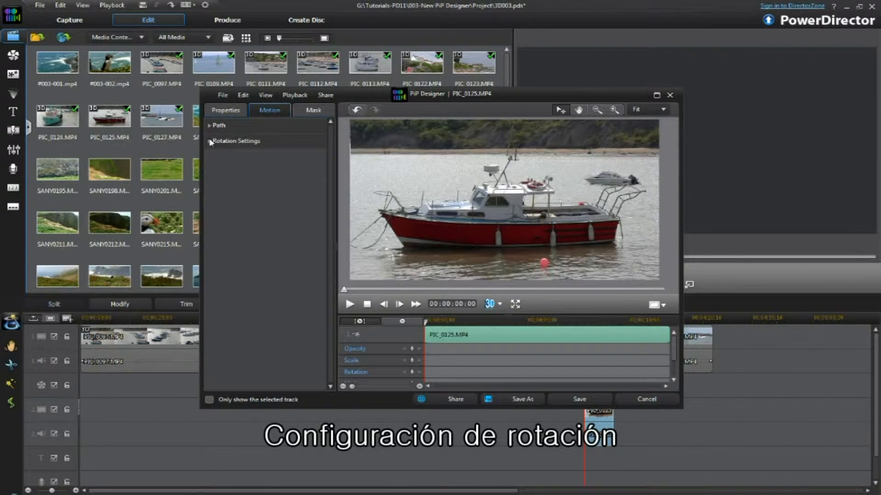
{"action": "left_click", "coordinate": [211, 142]}
{"action": "left_click", "coordinate": [211, 142]}
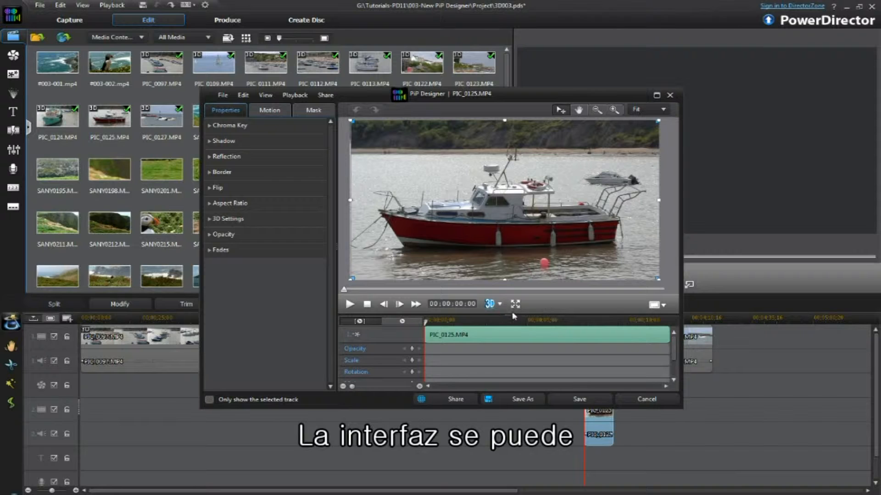
Resize the panes between the properties panel, preview and keyframe timeline while switching property tabs.
{"action": "left_click_drag", "start_coordinate": [514, 317], "coordinate": [507, 263]}
{"action": "left_click_drag", "start_coordinate": [361, 246], "coordinate": [377, 254]}
{"action": "left_click", "coordinate": [314, 110]}
{"action": "left_click", "coordinate": [269, 110]}
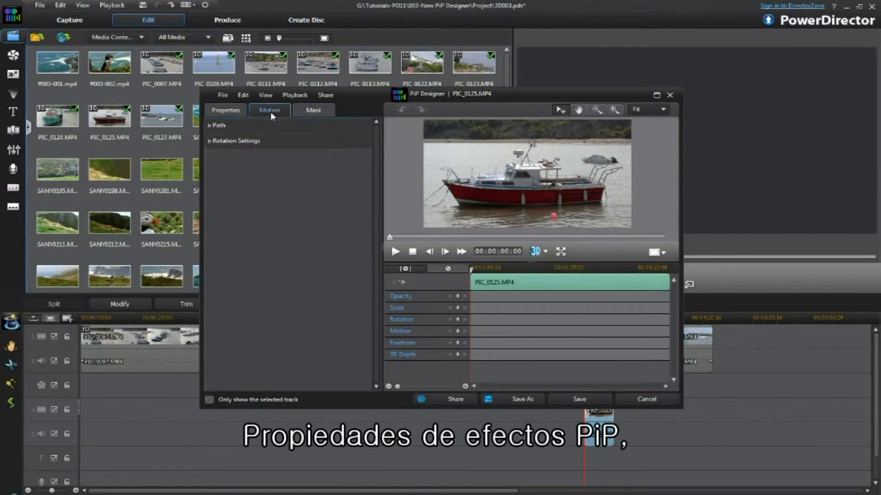
{"action": "left_click", "coordinate": [225, 110]}
{"action": "left_click_drag", "start_coordinate": [381, 248], "coordinate": [339, 248]}
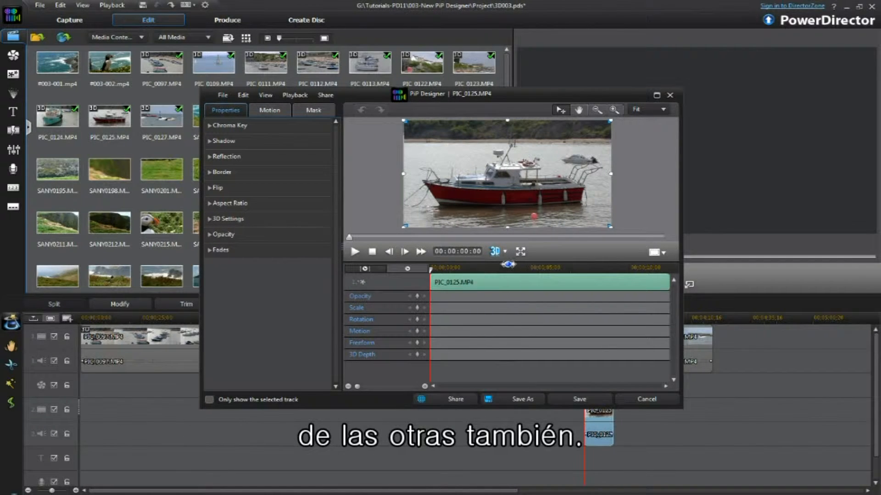
{"action": "left_click_drag", "start_coordinate": [510, 262], "coordinate": [510, 280]}
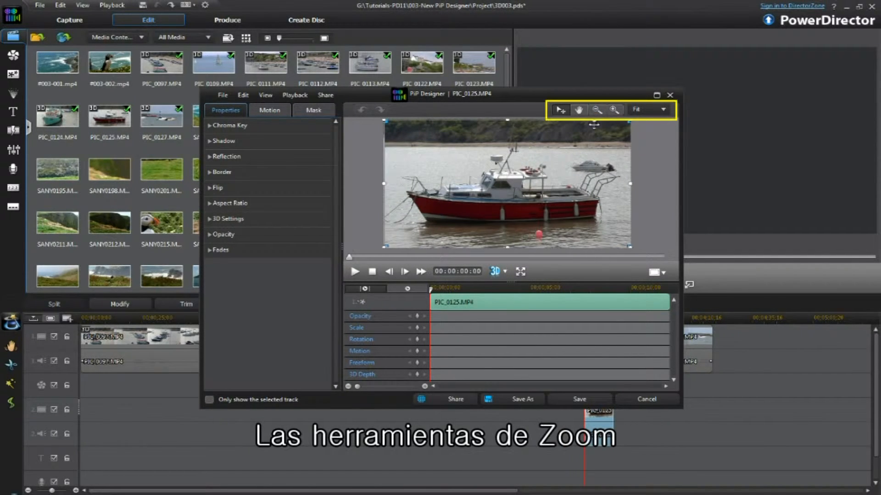
Zoom the preview out and in, then set the zoom level back to Fit.
{"action": "left_click", "coordinate": [599, 111]}
{"action": "left_click", "coordinate": [614, 110]}
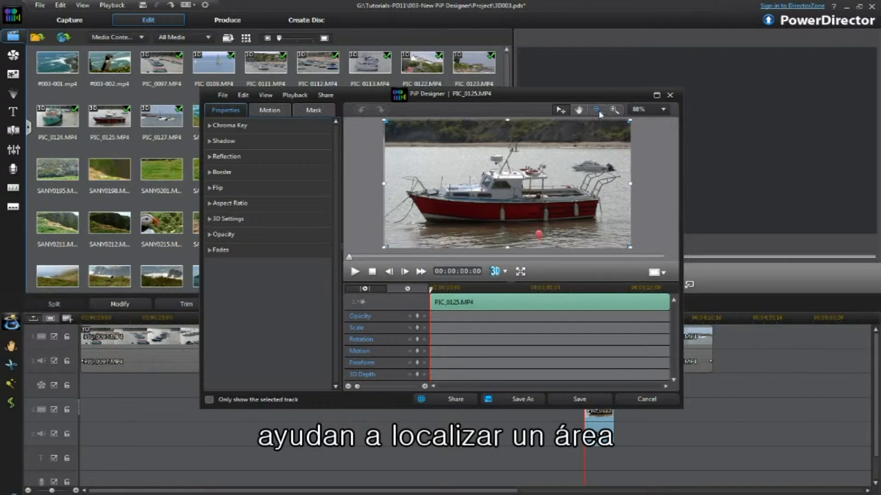
{"action": "left_click", "coordinate": [663, 110]}
{"action": "left_click", "coordinate": [636, 120]}
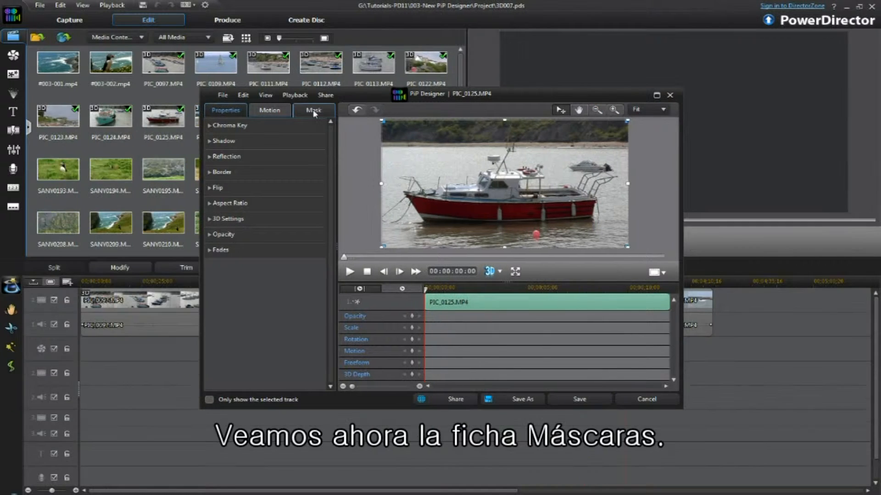
Import Lower_third.png as a custom mask for the clip, then invert the mask and revert it.
{"action": "left_click", "coordinate": [313, 111]}
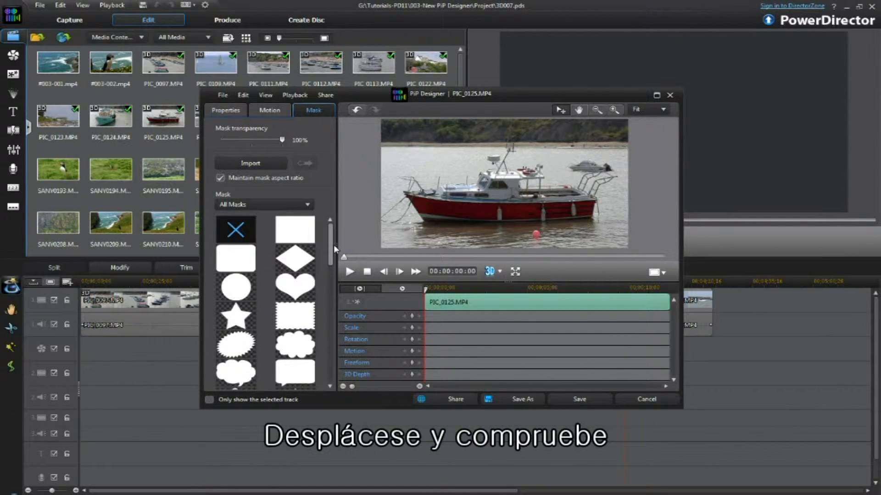
{"action": "mouse_move", "coordinate": [329, 247]}
{"action": "left_mouse_down"}
{"action": "mouse_move", "coordinate": [328, 378]}
{"action": "mouse_move", "coordinate": [328, 243]}
{"action": "left_mouse_up"}
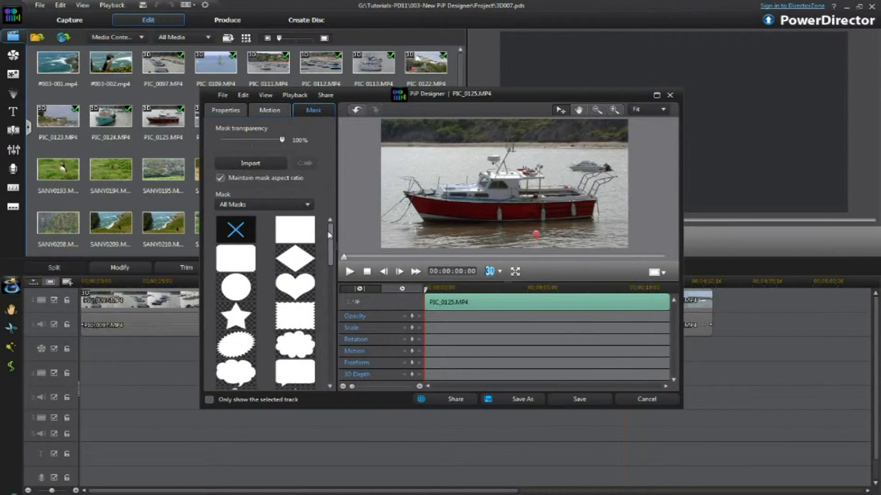
{"action": "left_click", "coordinate": [250, 164]}
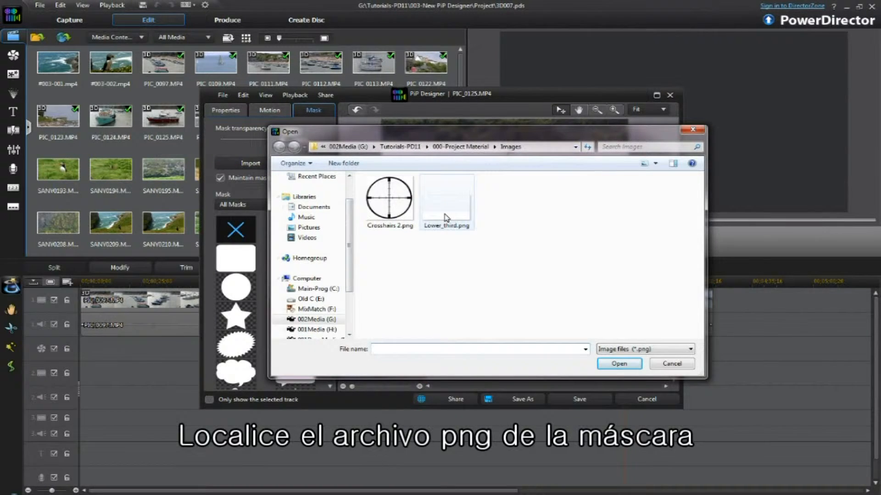
{"action": "left_click", "coordinate": [445, 217]}
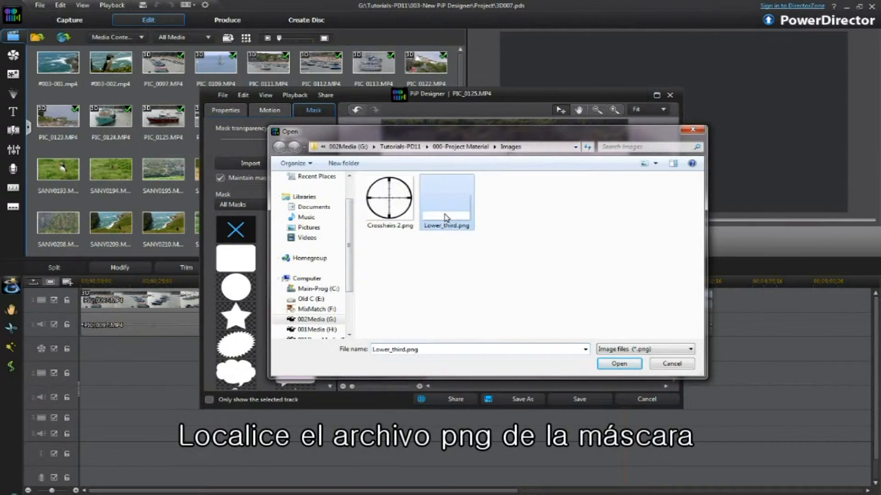
{"action": "left_click", "coordinate": [618, 364]}
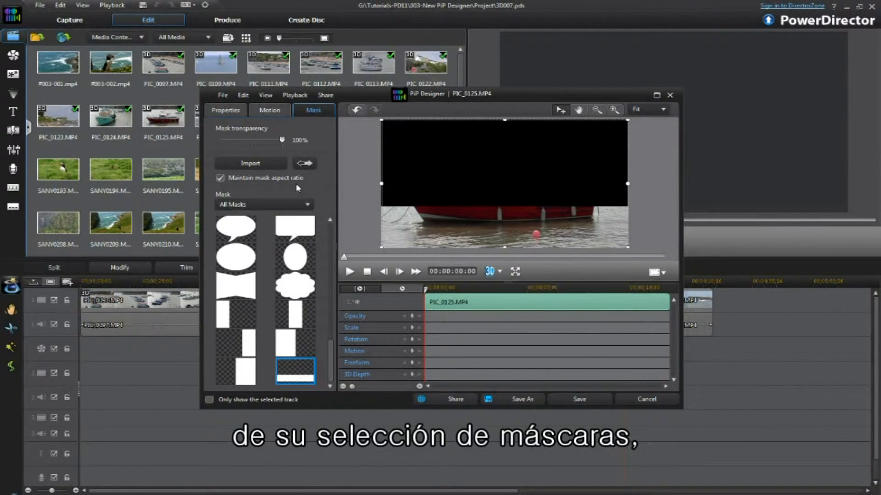
{"action": "left_click", "coordinate": [301, 164]}
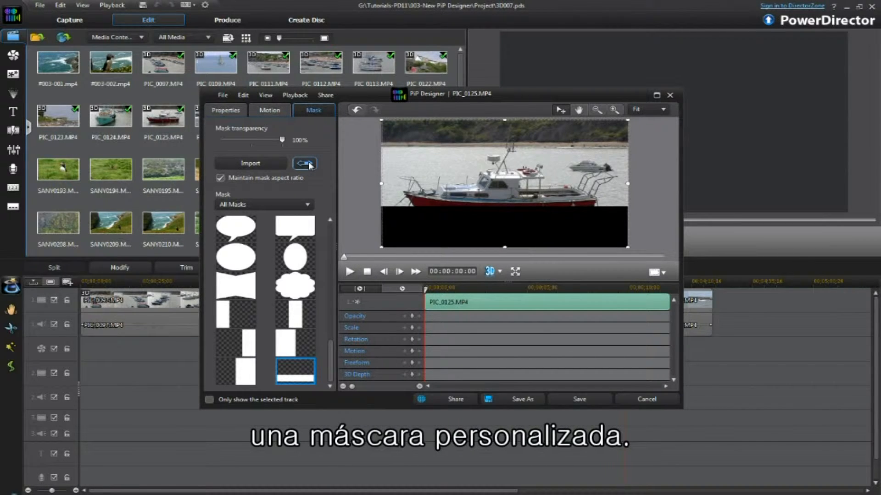
{"action": "left_click", "coordinate": [310, 164]}
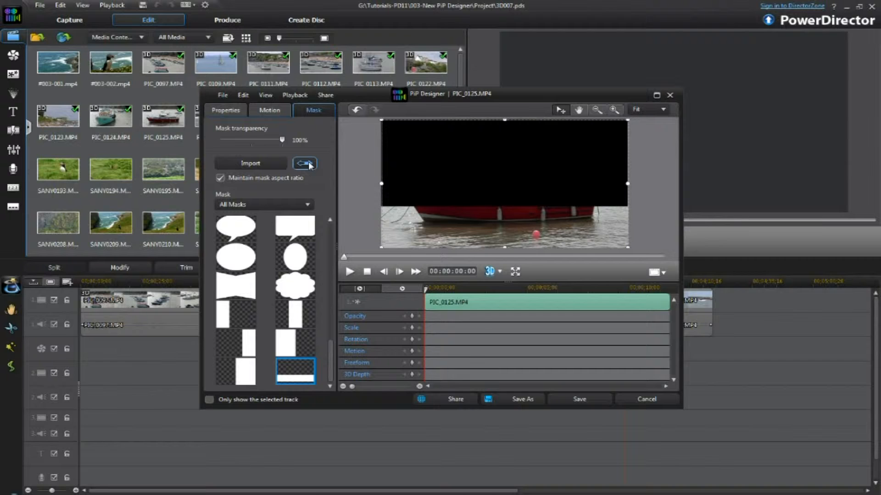
Import Crosshairs 2.png as the clip's mask and invert it.
{"action": "left_click", "coordinate": [251, 163]}
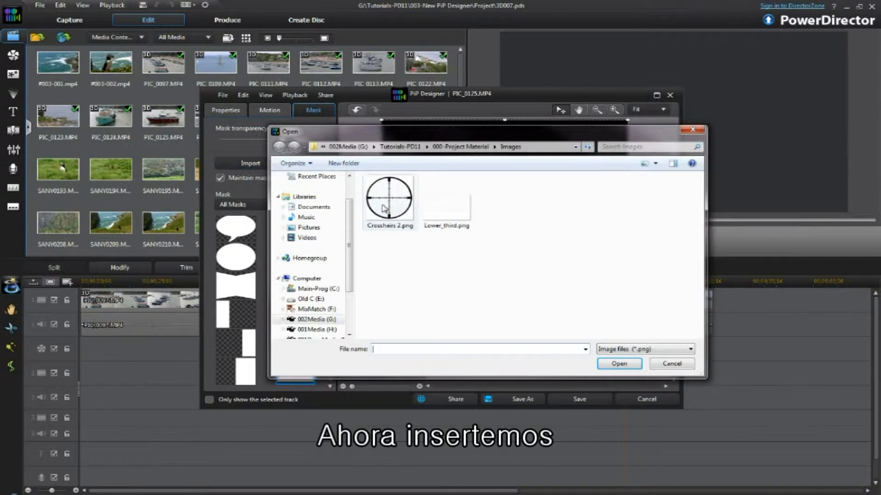
{"action": "left_click", "coordinate": [617, 364]}
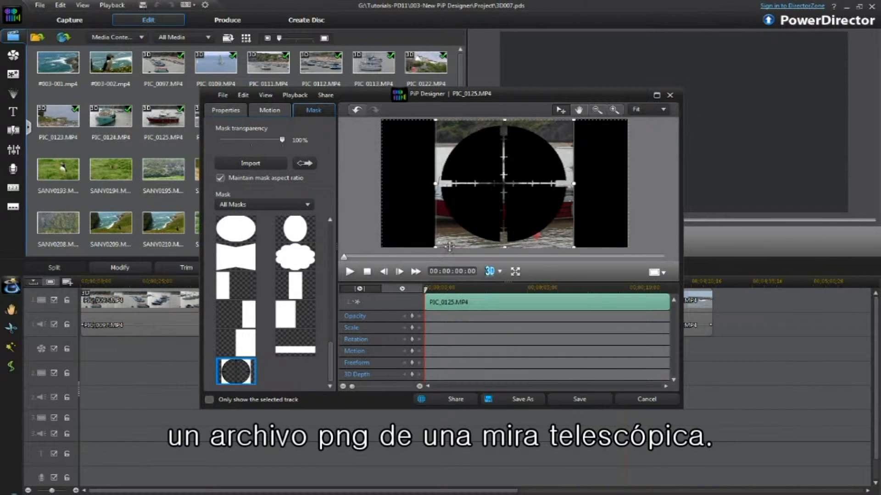
{"action": "left_click", "coordinate": [305, 164]}
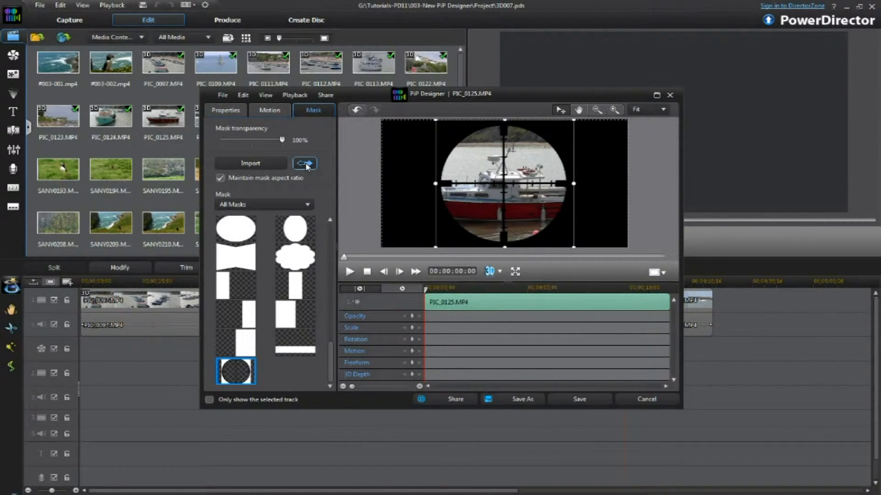
Reposition and resize the crosshair-masked clip within the preview.
{"action": "left_click_drag", "start_coordinate": [503, 183], "coordinate": [468, 183]}
{"action": "left_click_drag", "start_coordinate": [542, 247], "coordinate": [500, 208]}
{"action": "left_click_drag", "start_coordinate": [452, 164], "coordinate": [493, 186]}
{"action": "left_click_drag", "start_coordinate": [445, 142], "coordinate": [473, 164]}
{"action": "mouse_move", "coordinate": [505, 199]}
{"action": "left_mouse_down"}
{"action": "mouse_move", "coordinate": [436, 198]}
{"action": "mouse_move", "coordinate": [497, 197]}
{"action": "left_mouse_up"}
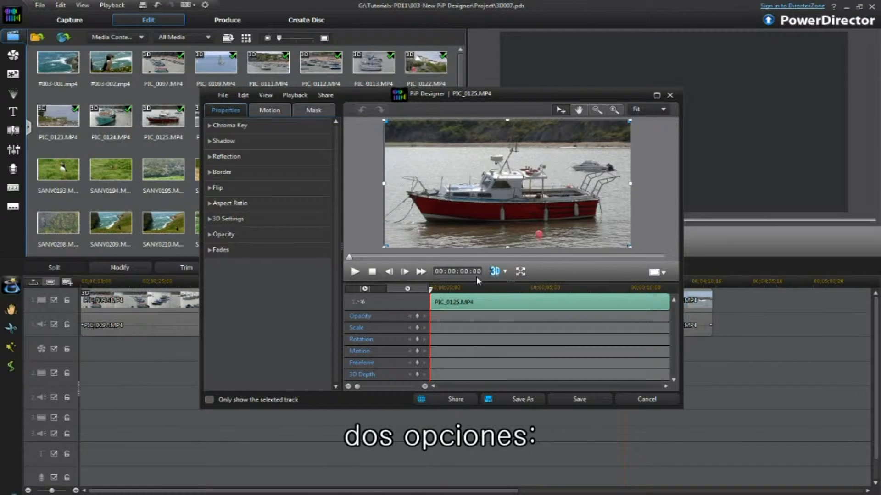
Move the keyframe timeline playhead and switch the time display between clip and movie time.
{"action": "left_click", "coordinate": [410, 290]}
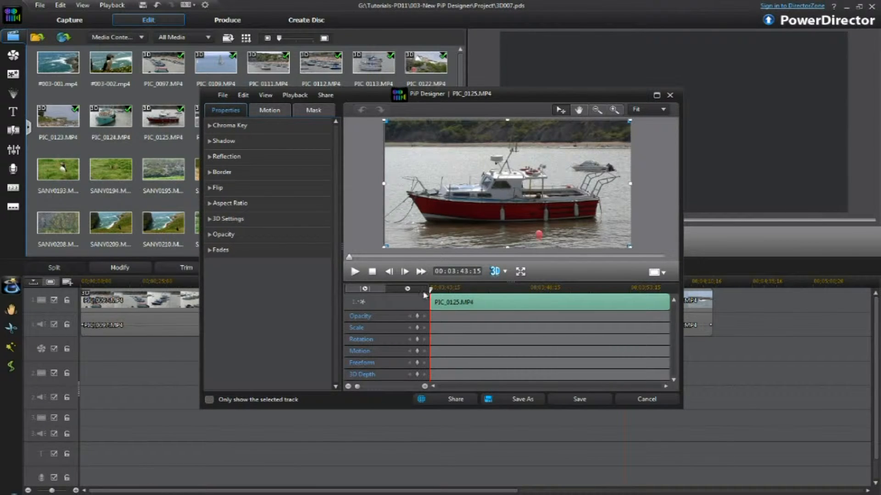
{"action": "left_click_drag", "start_coordinate": [430, 290], "coordinate": [574, 294]}
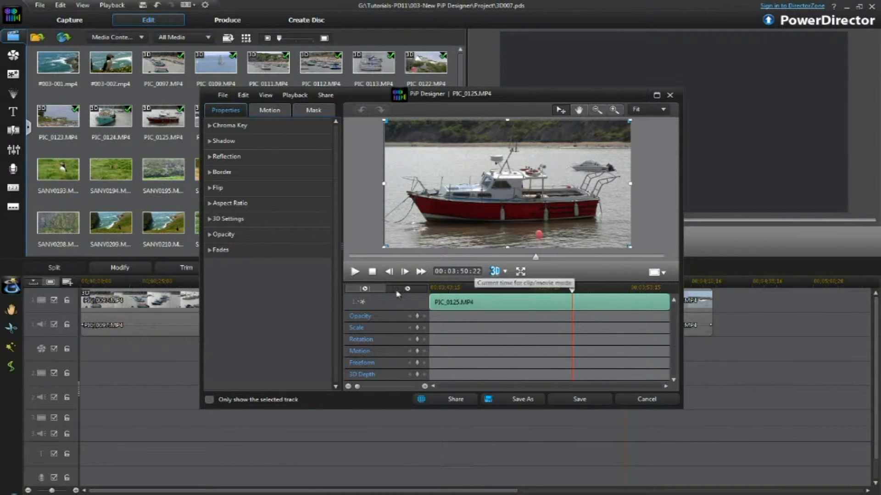
{"action": "left_click", "coordinate": [375, 291]}
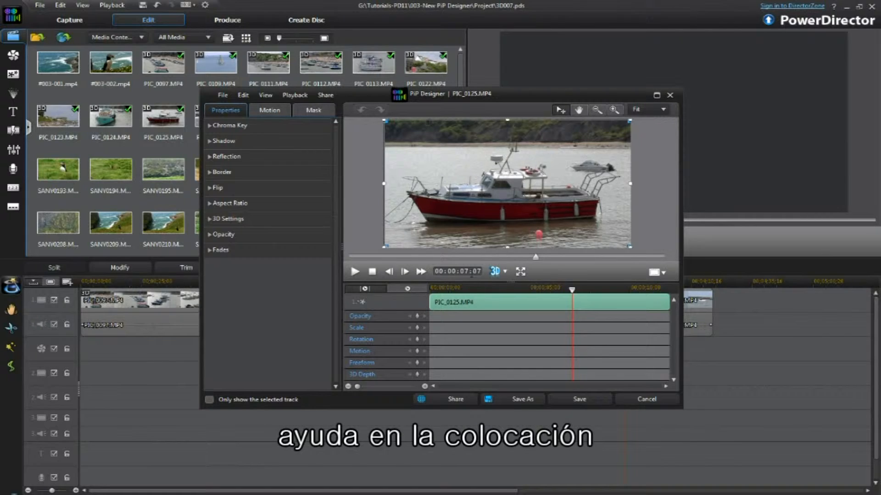
{"action": "left_click", "coordinate": [408, 289]}
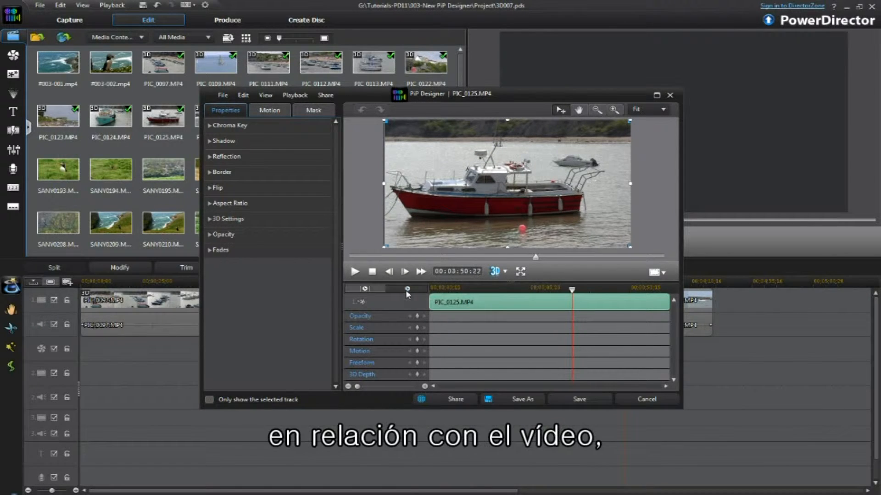
{"action": "left_click", "coordinate": [367, 291]}
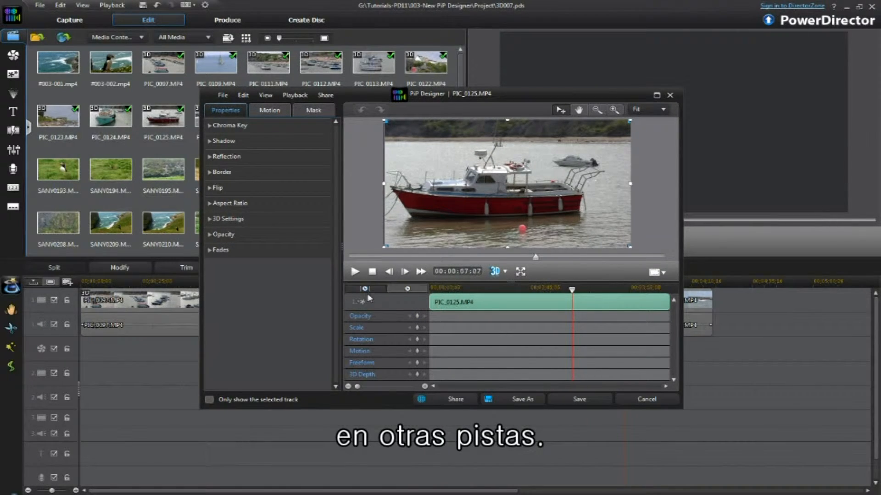
{"action": "left_click", "coordinate": [408, 289]}
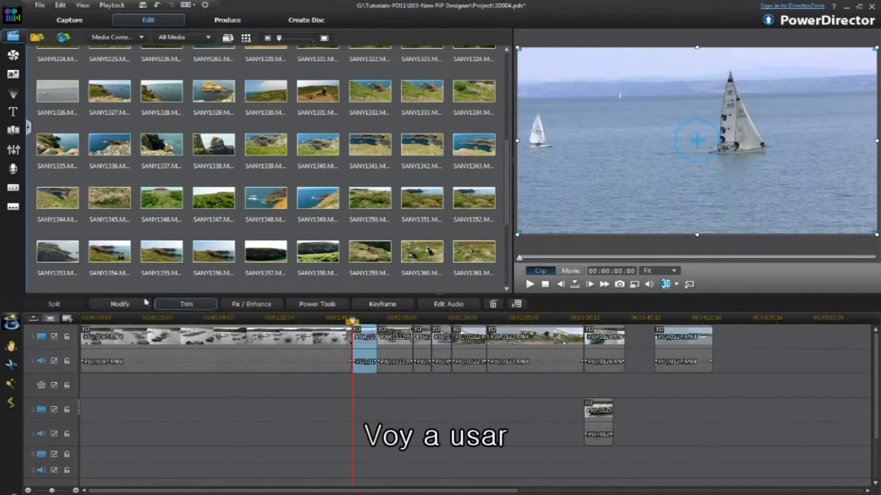
Open PIC_0109.MP4 in the PiP Designer and scale it down toward the upper-left of the frame.
{"action": "left_click", "coordinate": [125, 305]}
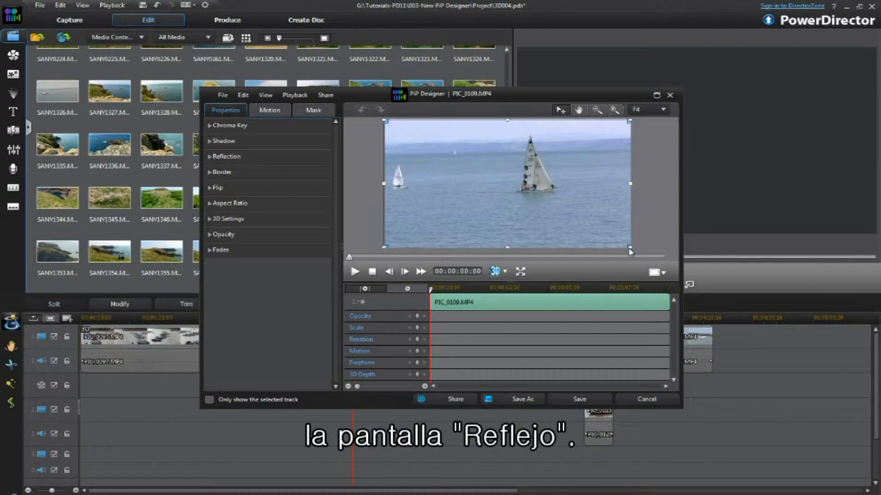
{"action": "left_click_drag", "start_coordinate": [630, 246], "coordinate": [536, 199]}
{"action": "left_click_drag", "start_coordinate": [459, 171], "coordinate": [480, 174]}
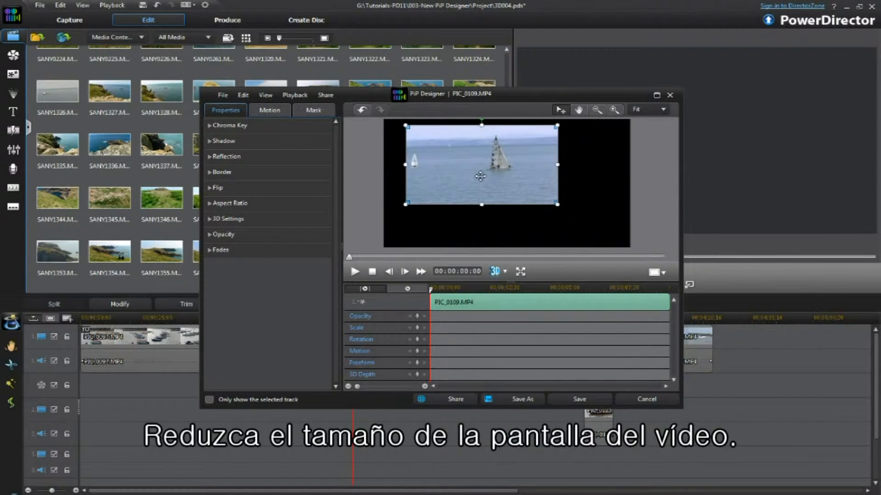
{"action": "left_click_drag", "start_coordinate": [559, 207], "coordinate": [509, 187]}
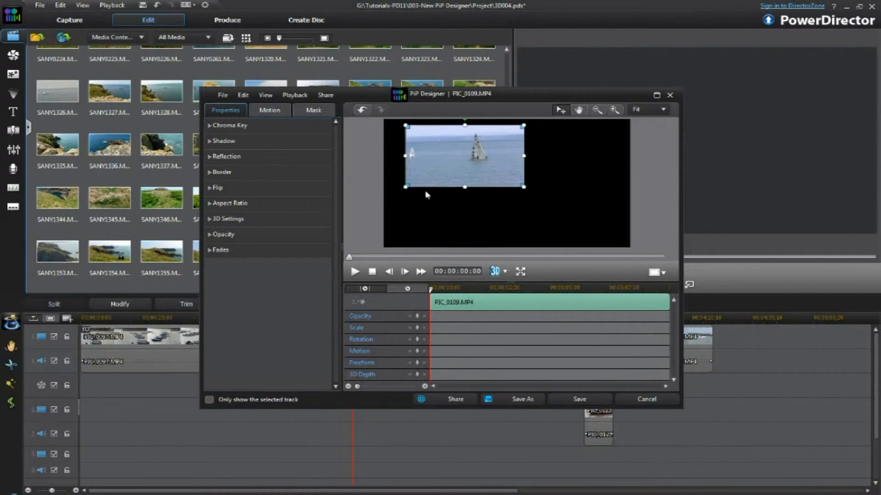
Enable Reflection for PIC_0109.MP4 and narrow the clip from its left edge.
{"action": "left_click", "coordinate": [210, 157]}
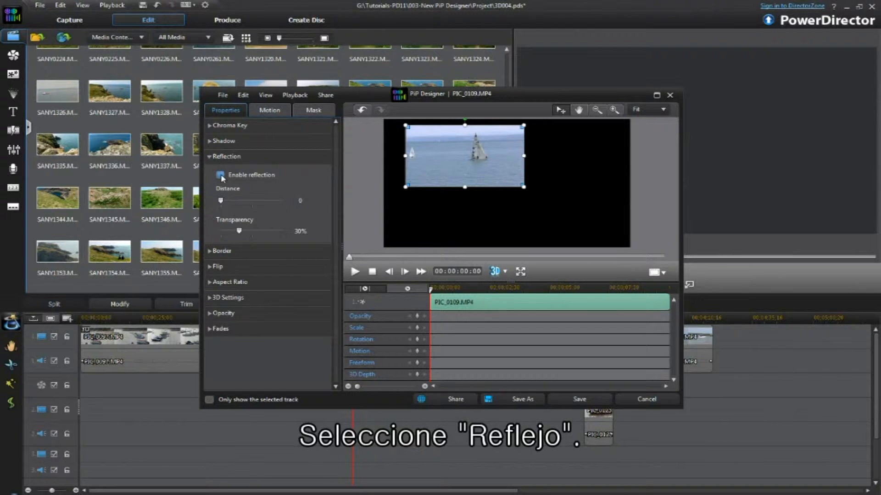
{"action": "left_click", "coordinate": [221, 175]}
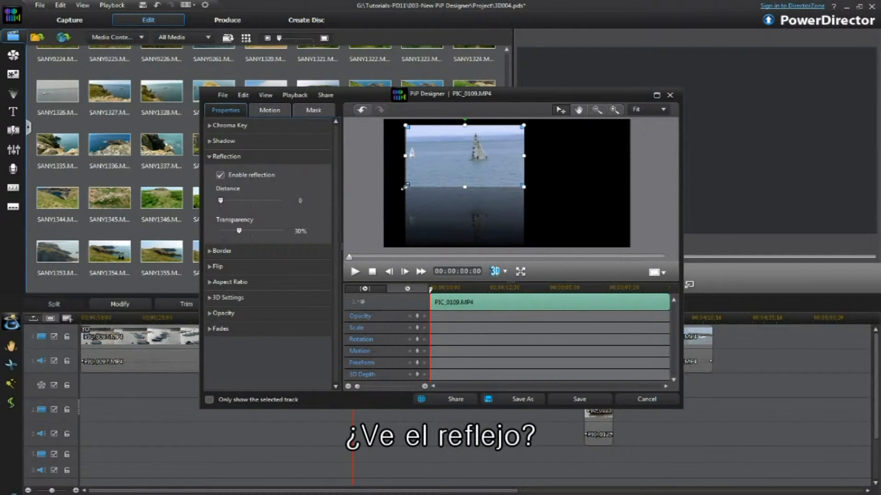
{"action": "left_click_drag", "start_coordinate": [405, 187], "coordinate": [424, 176]}
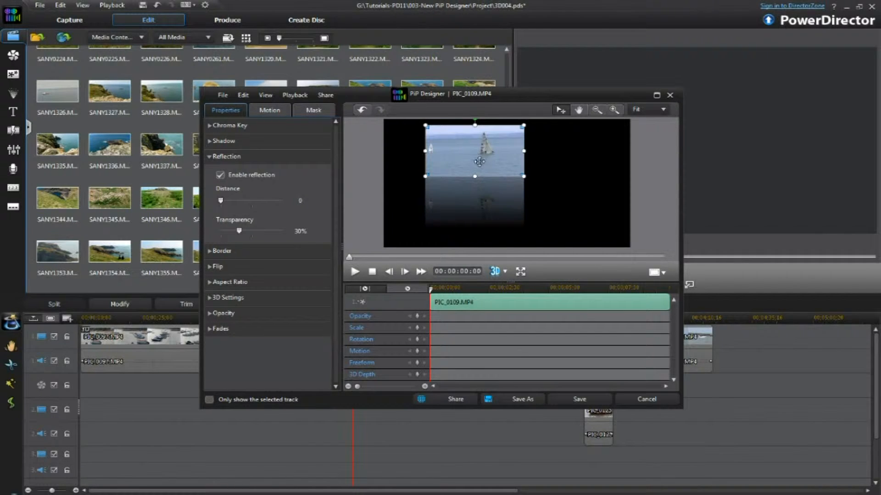
Set the reflection distance to 0 and transparency to 0%, then save the PiP changes.
{"action": "left_click", "coordinate": [242, 205]}
{"action": "left_click_drag", "start_coordinate": [242, 205], "coordinate": [219, 204]}
{"action": "left_click_drag", "start_coordinate": [238, 232], "coordinate": [211, 233]}
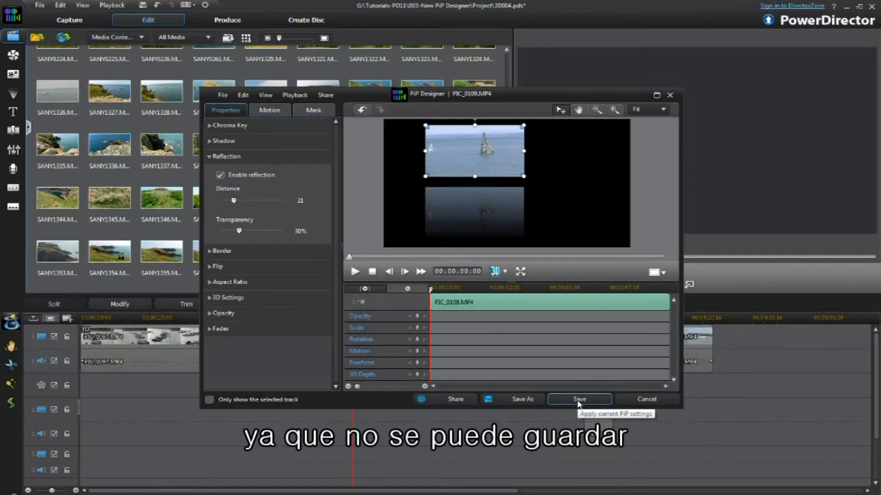
{"action": "left_click", "coordinate": [579, 401]}
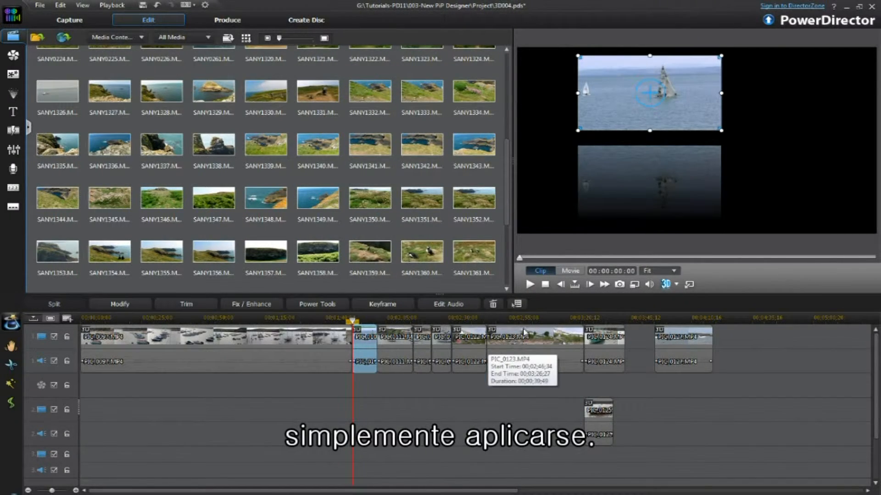
At 00:00:01:48 in PIC_0125.MP4, set an opacity keyframe with value 70.
{"action": "left_click", "coordinate": [530, 285]}
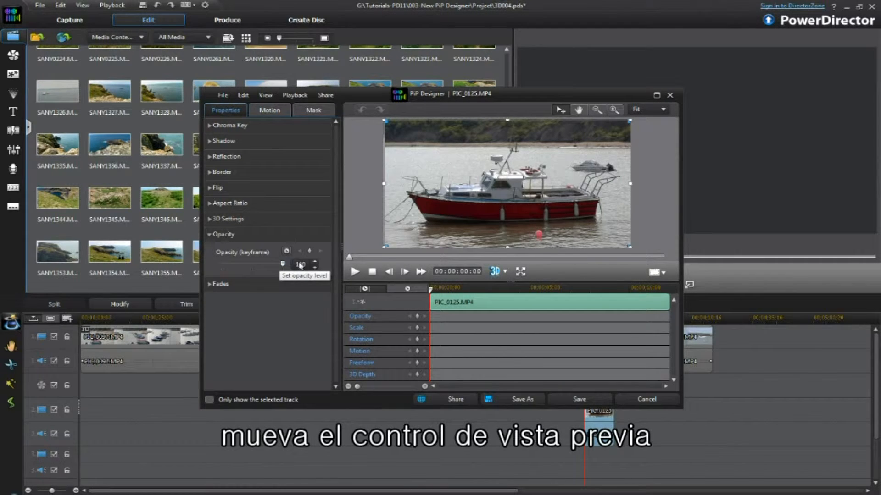
{"action": "left_click_drag", "start_coordinate": [349, 257], "coordinate": [397, 262]}
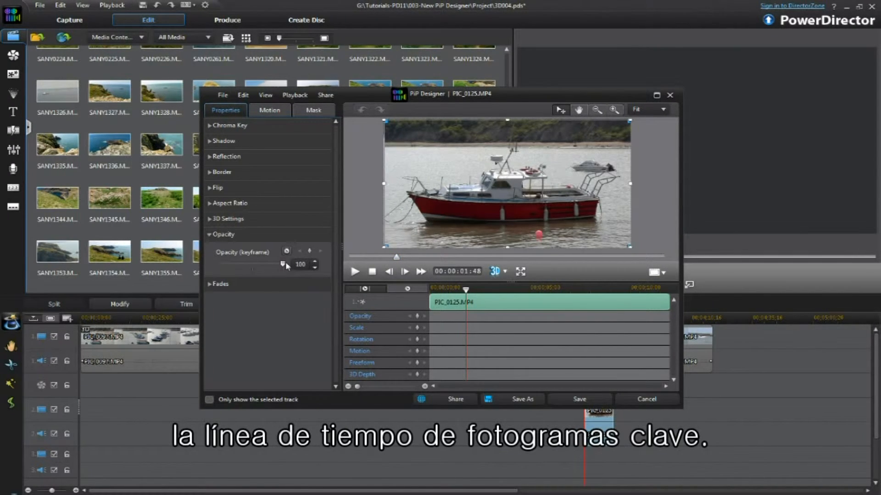
{"action": "left_click_drag", "start_coordinate": [282, 265], "coordinate": [266, 268]}
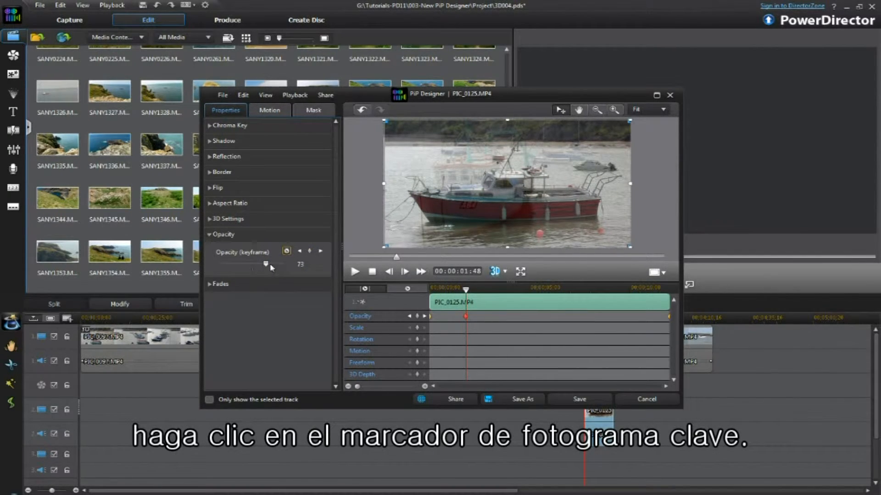
{"action": "mouse_move", "coordinate": [272, 268]}
{"action": "left_mouse_down"}
{"action": "mouse_move", "coordinate": [251, 266]}
{"action": "mouse_move", "coordinate": [265, 268]}
{"action": "left_mouse_up"}
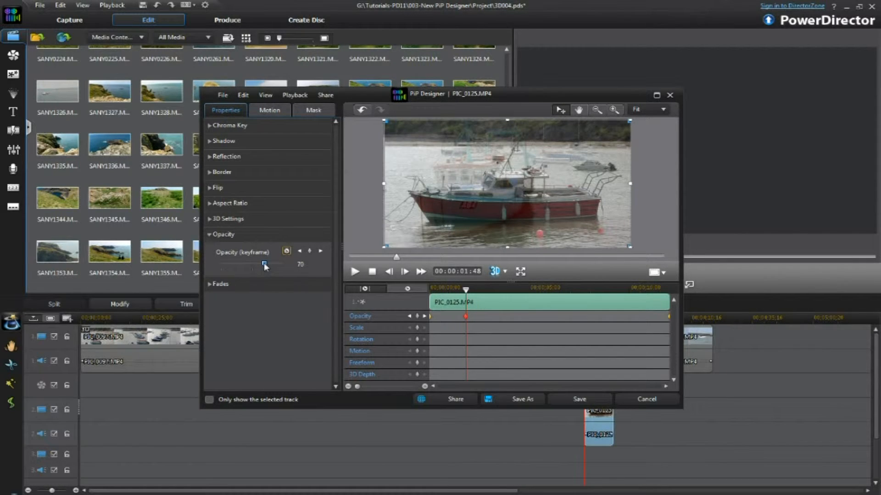
Move to 00:00:05:09 and add an opacity keyframe with value 38.
{"action": "left_click_drag", "start_coordinate": [466, 294], "coordinate": [533, 297]}
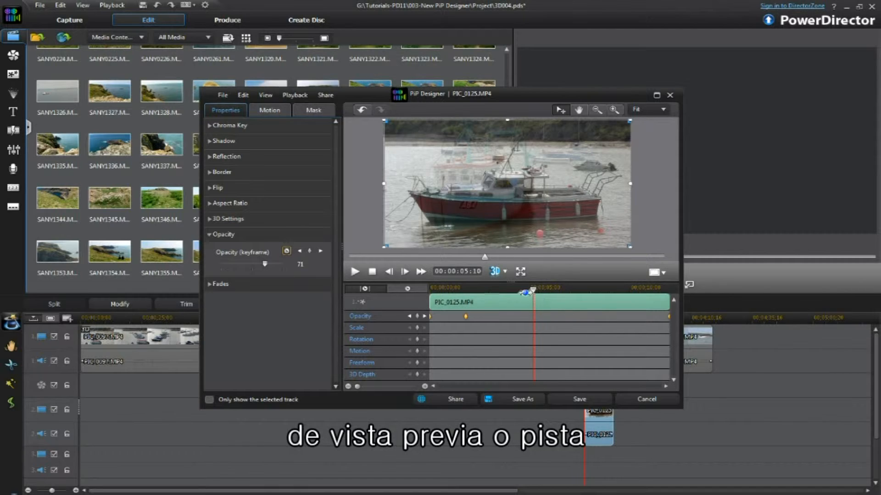
{"action": "left_click", "coordinate": [309, 251]}
{"action": "mouse_move", "coordinate": [533, 289]}
{"action": "left_mouse_down"}
{"action": "mouse_move", "coordinate": [593, 291]}
{"action": "mouse_move", "coordinate": [532, 290]}
{"action": "left_mouse_up"}
{"action": "left_click_drag", "start_coordinate": [265, 263], "coordinate": [244, 263]}
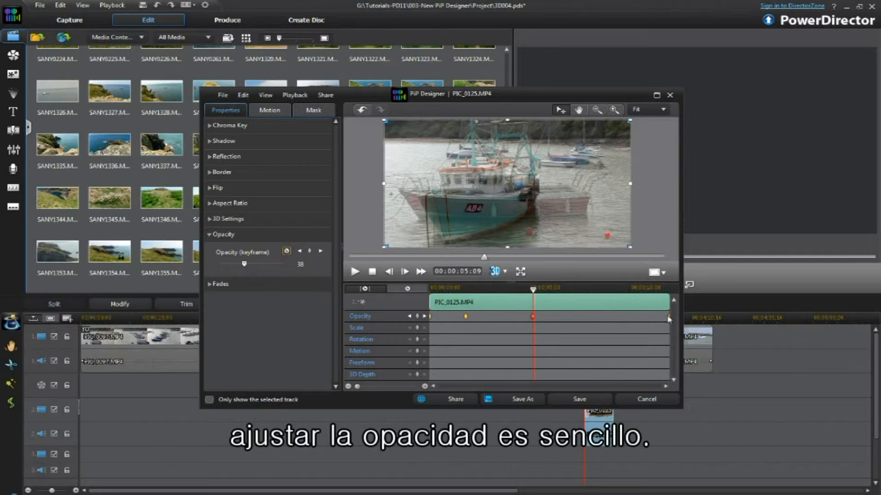
Set the end-of-clip opacity keyframe to 0 and play the preview from the beginning.
{"action": "left_click", "coordinate": [669, 317]}
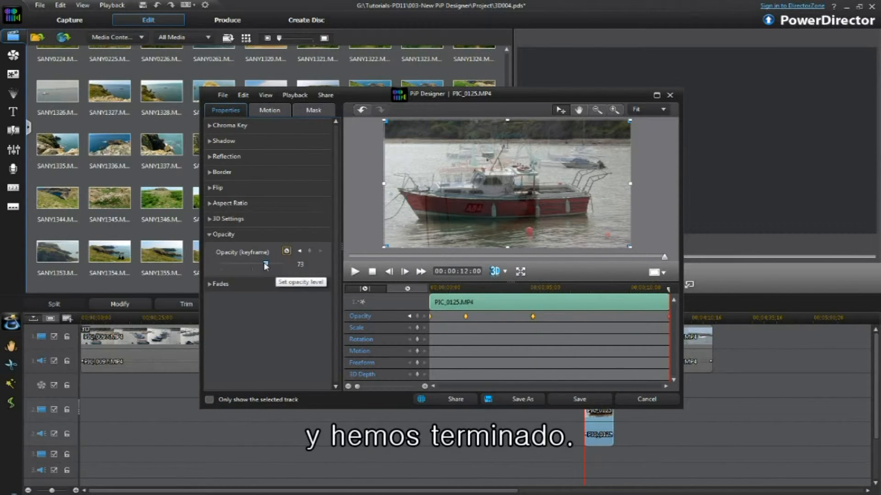
{"action": "left_click_drag", "start_coordinate": [265, 264], "coordinate": [204, 267]}
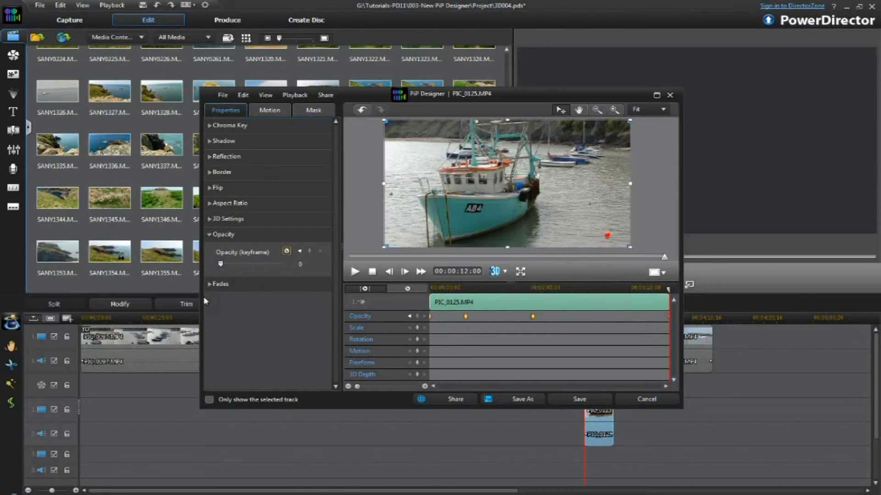
{"action": "left_click", "coordinate": [372, 272]}
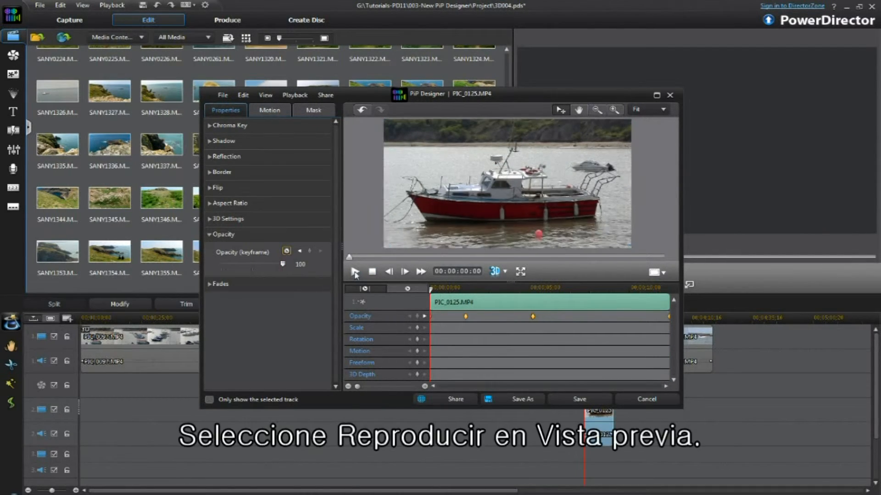
{"action": "left_click", "coordinate": [356, 271]}
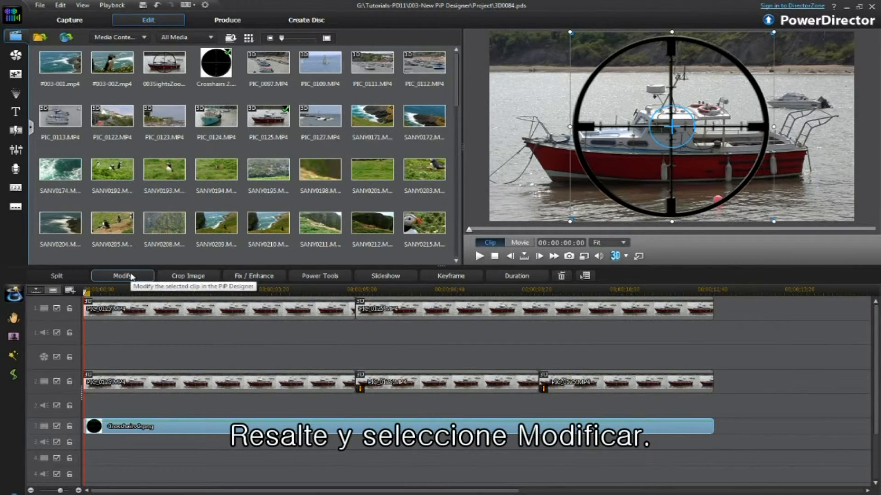
Open the Crosshairs 2.png clip on track 3 in the PiP Designer to inspect its properties.
{"action": "left_click", "coordinate": [123, 276]}
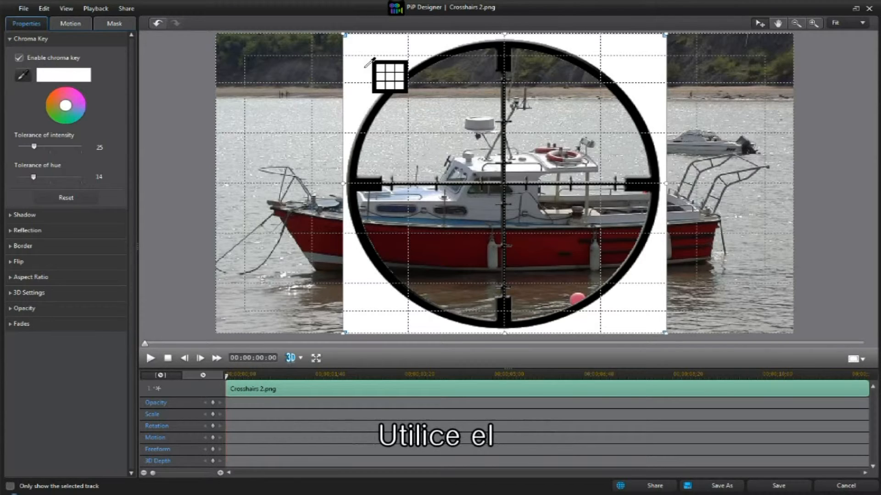
{"action": "left_click", "coordinate": [366, 67]}
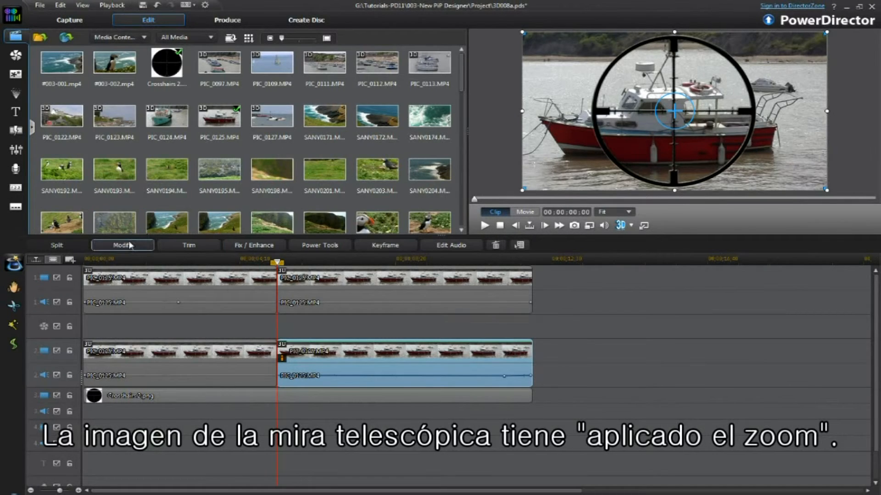
Apply a Video Crop zoom to the selected track 2 clip: shrink the crop frame at the start, duplicate that keyframe at the end, and confirm.
{"action": "left_click", "coordinate": [122, 246]}
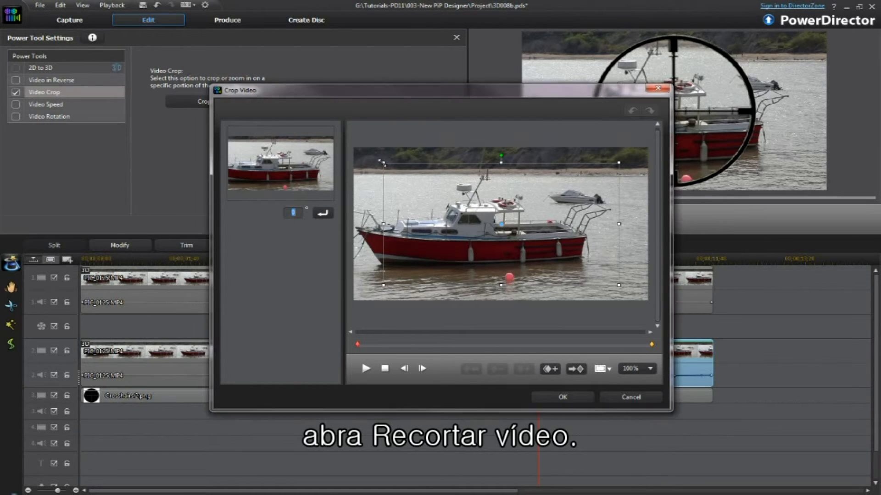
{"action": "left_click_drag", "start_coordinate": [382, 162], "coordinate": [400, 170]}
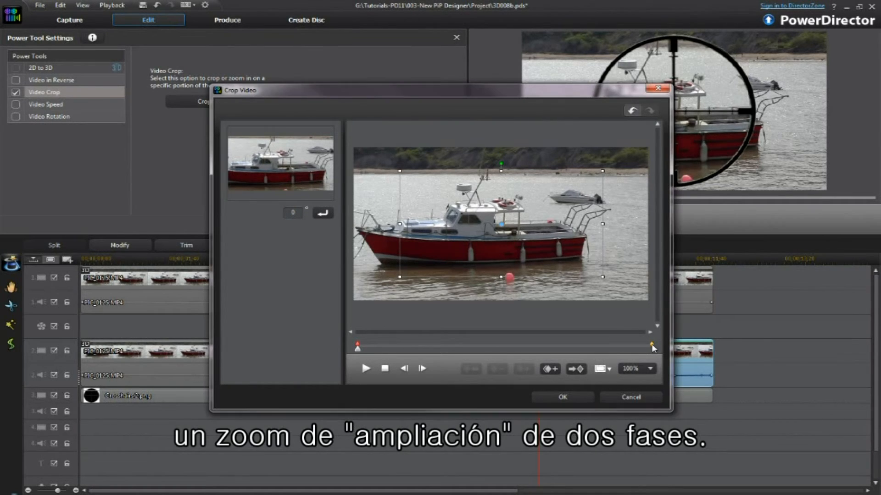
{"action": "left_click", "coordinate": [653, 347]}
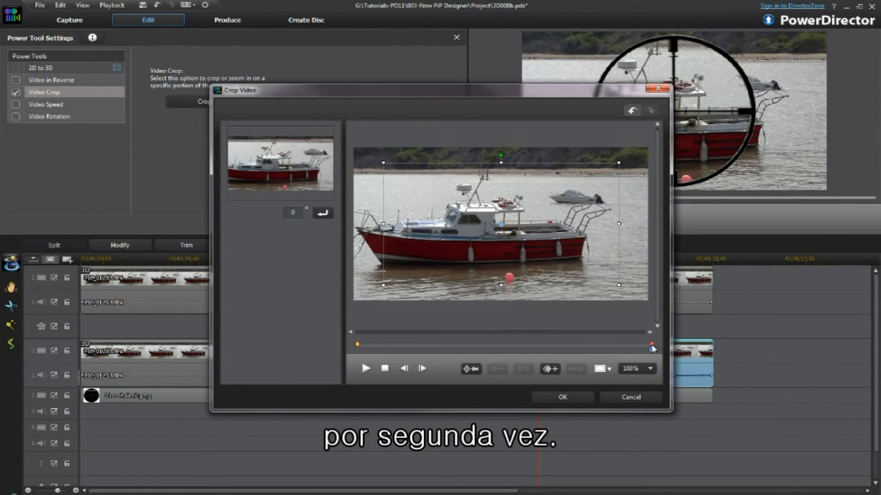
{"action": "left_click", "coordinate": [550, 371]}
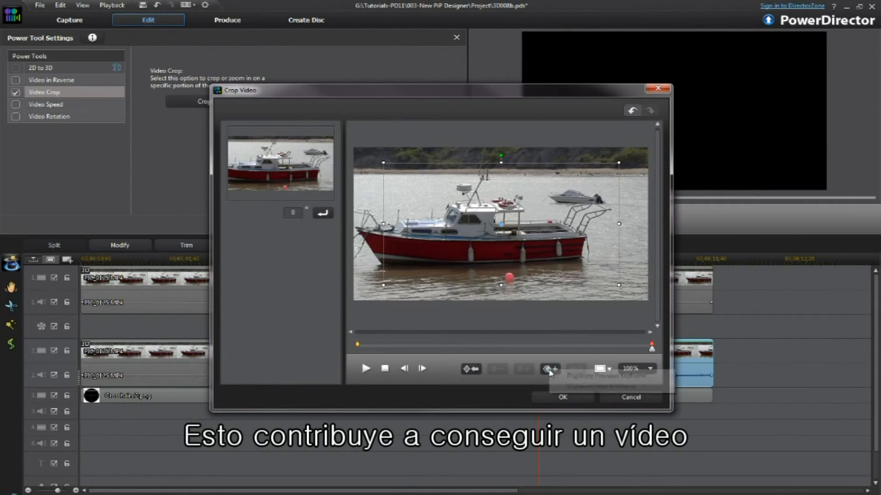
{"action": "left_click", "coordinate": [570, 378]}
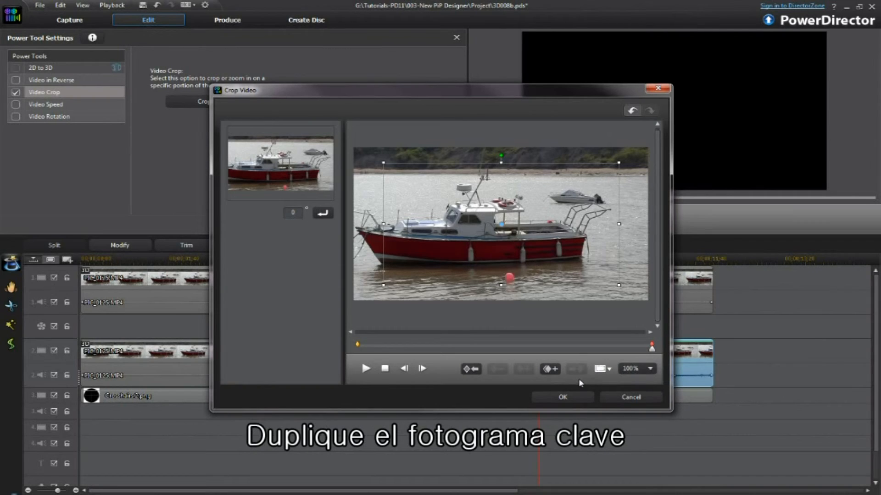
{"action": "left_click", "coordinate": [563, 397]}
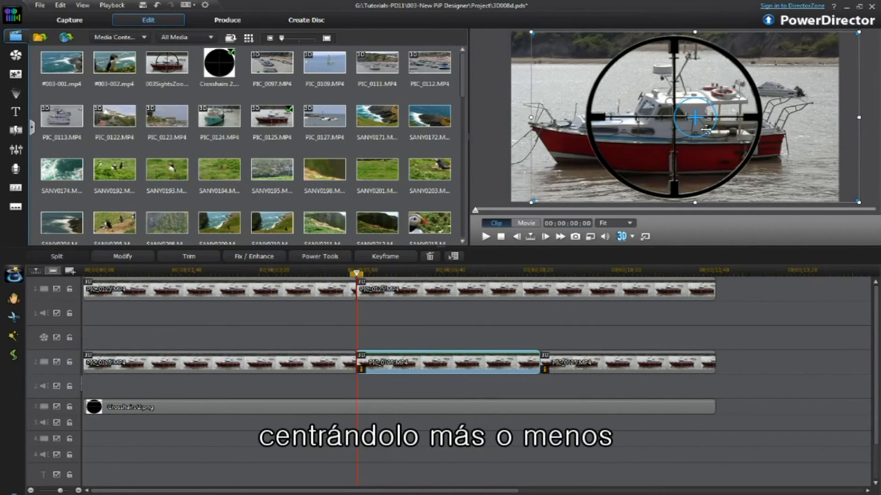
Select the last clip on track 2 to repeat the crop zoom on it.
{"action": "left_click", "coordinate": [574, 370]}
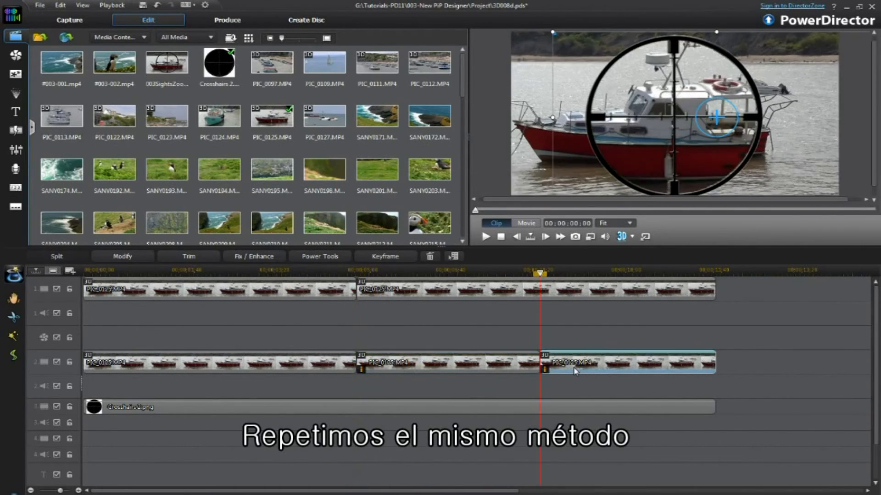